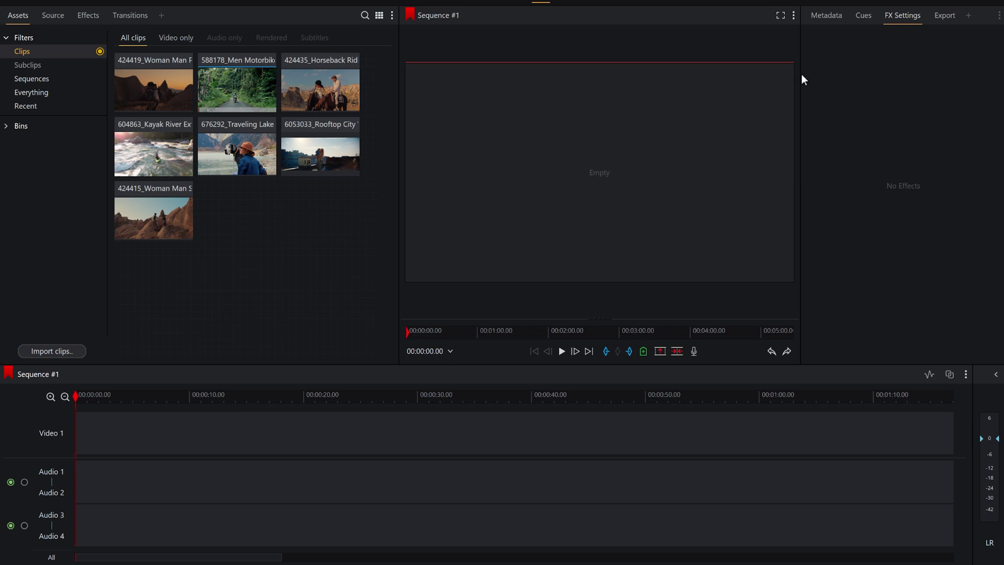
# Preview the motorbike clip and stop it on frame 16:55:17+15
pyautogui.doubleClick(237, 81)
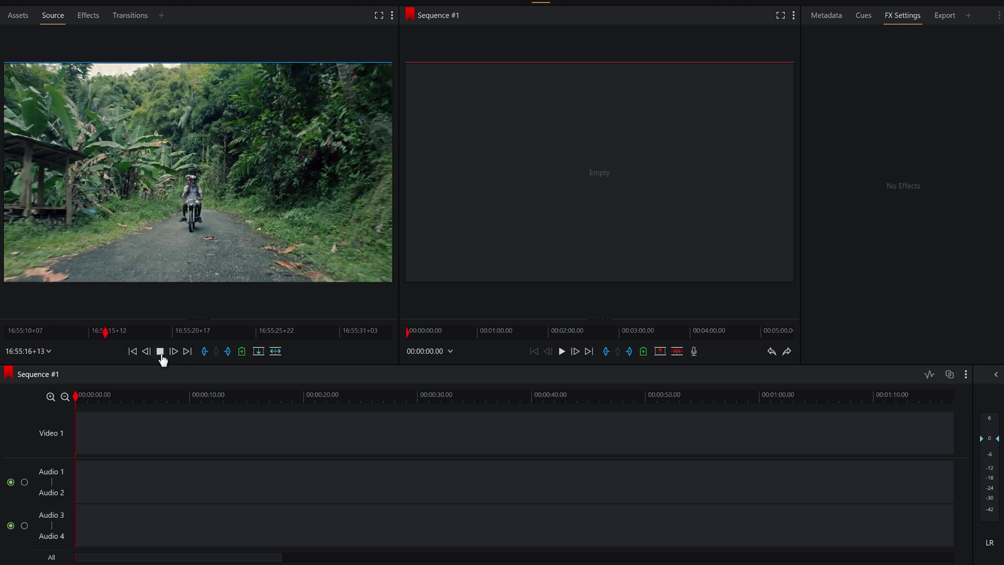
pyautogui.click(161, 353)
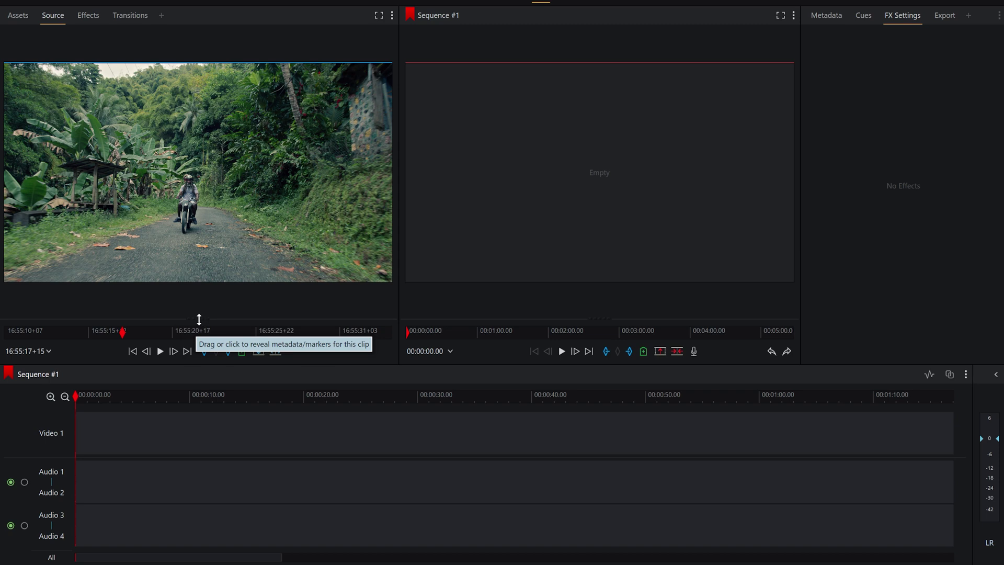
# Expand the Metadata panel to show the clip's 24 fps frame rate and 6144x3456 format
pyautogui.moveTo(203, 309); pyautogui.dragTo(208, 184)
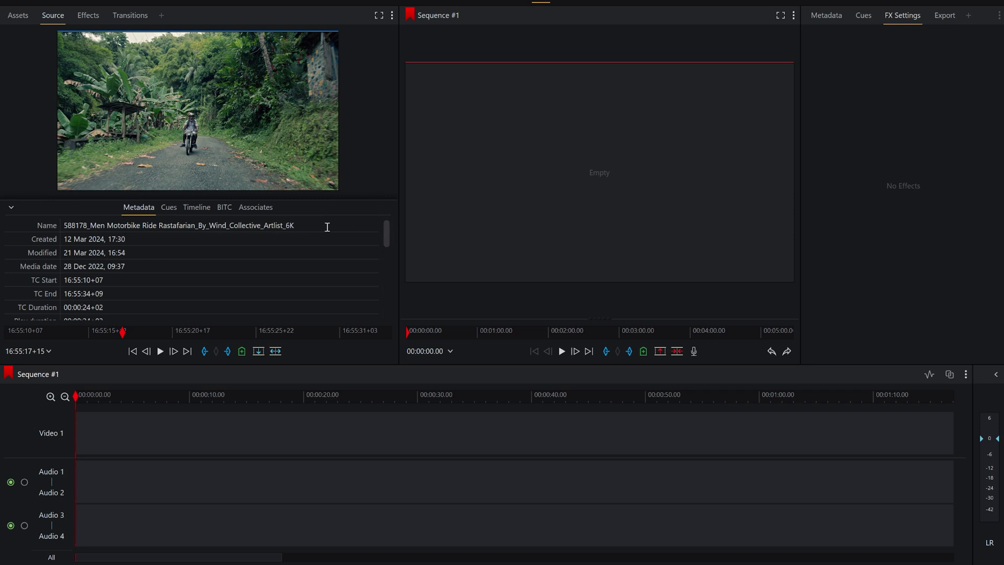
pyautogui.moveTo(387, 230); pyautogui.dragTo(381, 258)
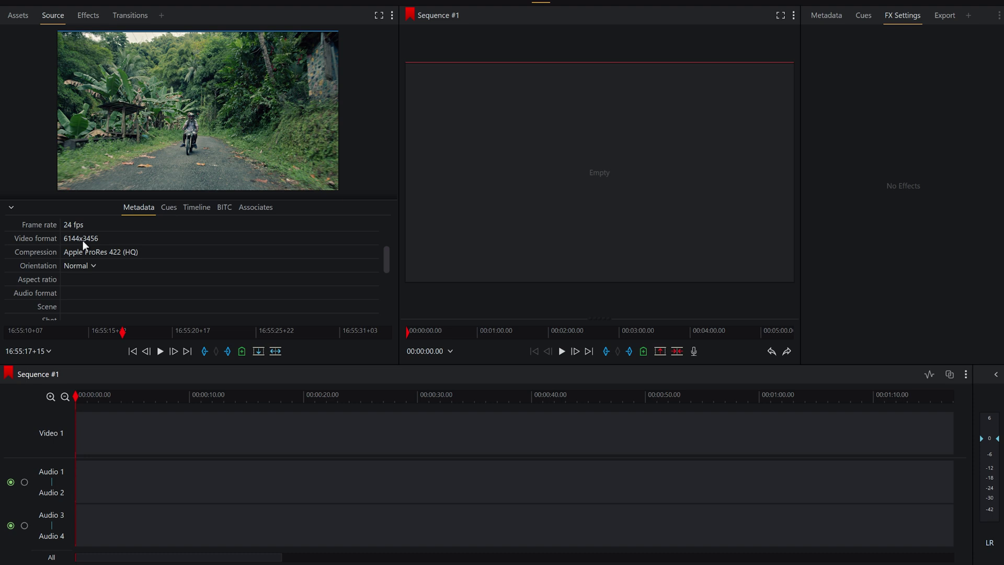
# Drop the motorbike clip at the start of Video 1 and play the sequence
pyautogui.moveTo(196, 180); pyautogui.dragTo(77, 431)
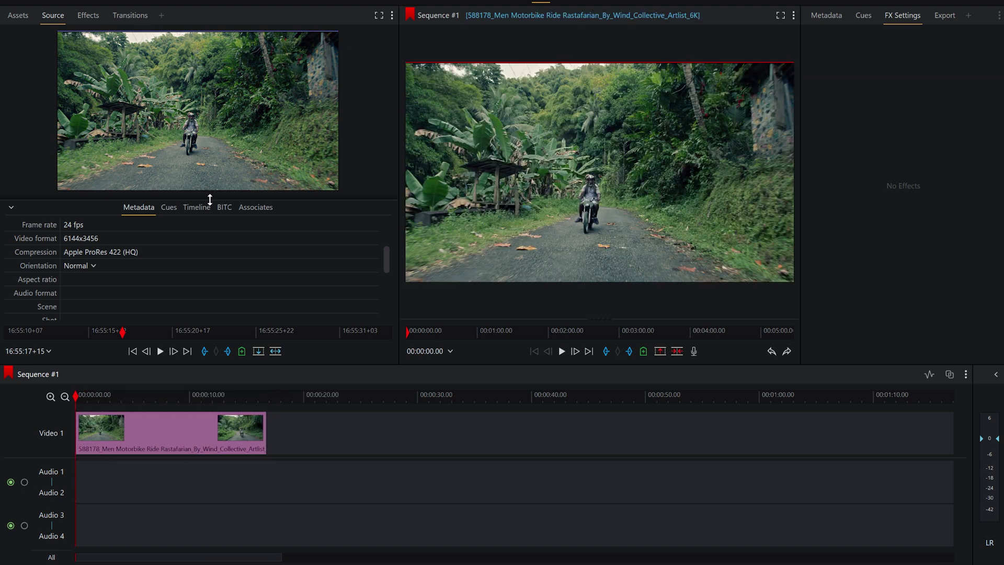
pyautogui.moveTo(209, 199); pyautogui.dragTo(201, 317)
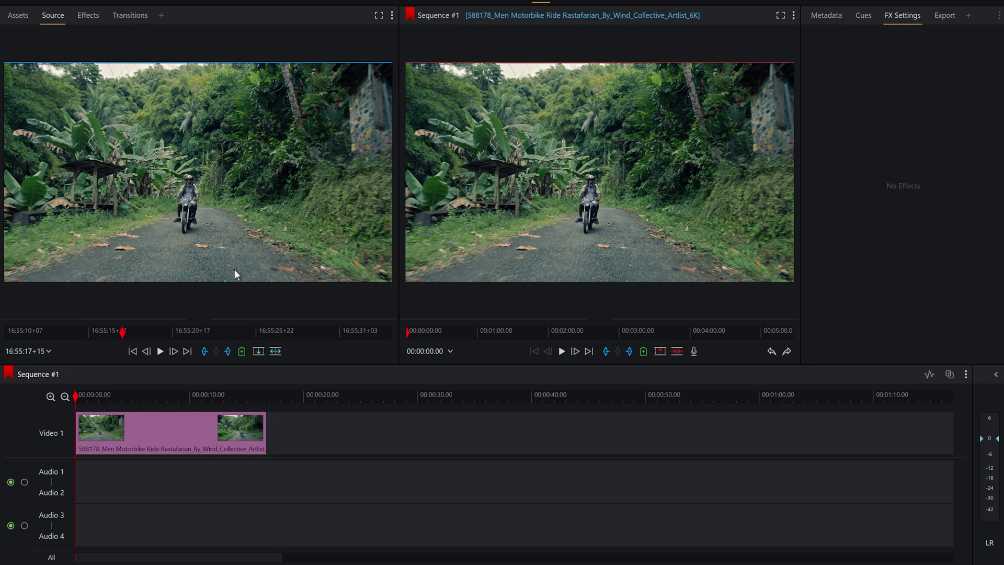
pyautogui.click(17, 16)
pyautogui.click(562, 351)
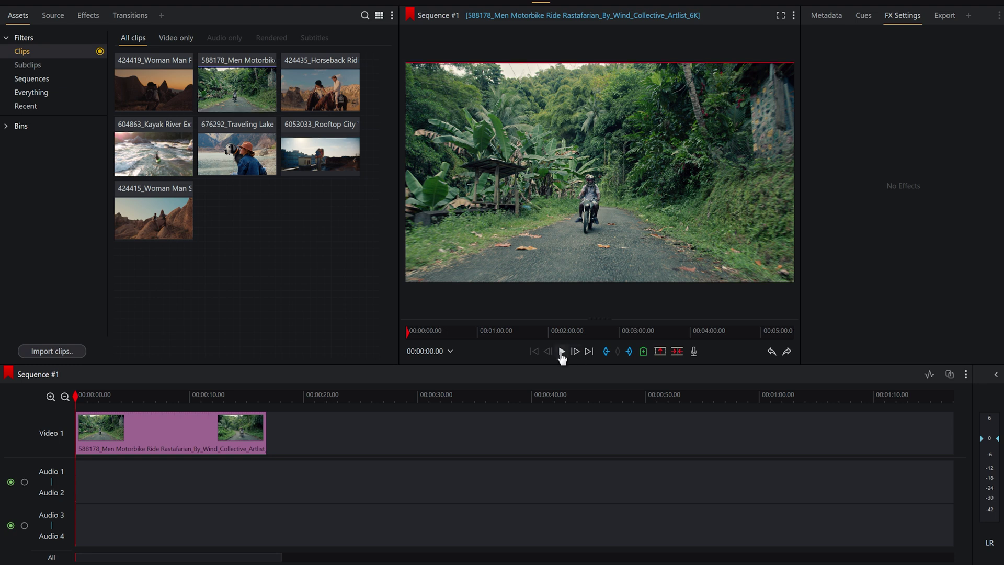
# Keep the sequence's playback format at 1080p, 25 fps
pyautogui.click(839, 15)
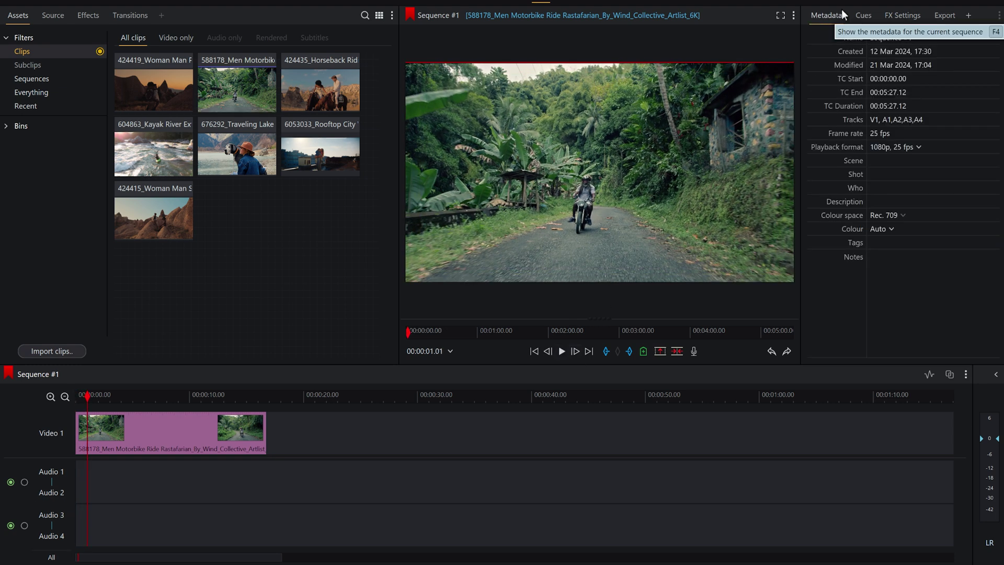
pyautogui.click(913, 151)
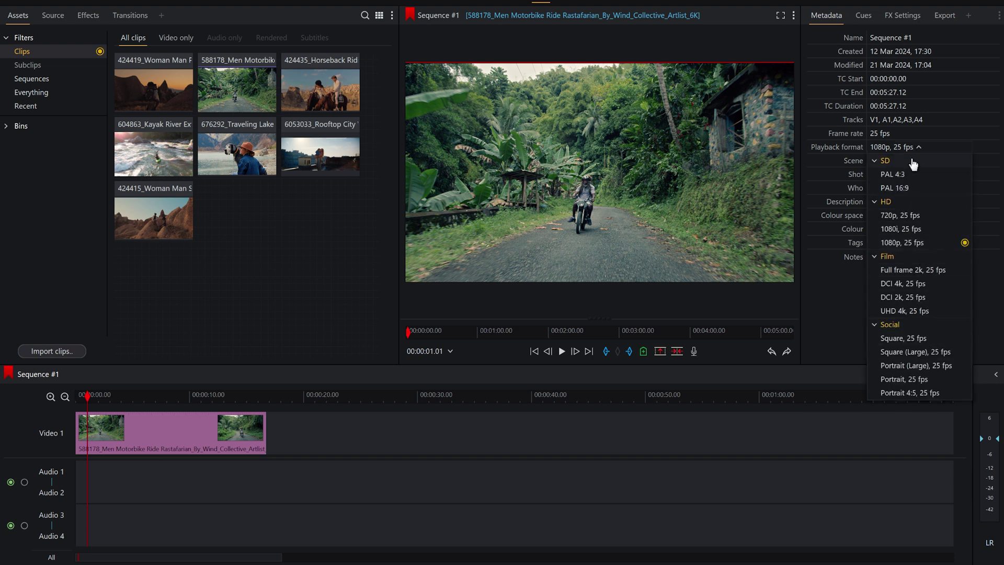
pyautogui.click(827, 142)
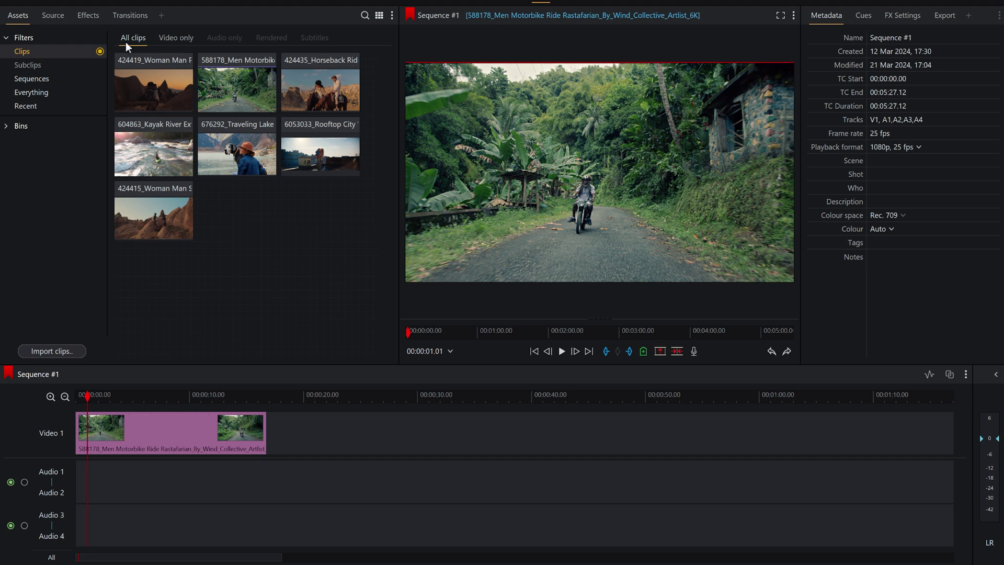
# Apply a Zoom effect to the clip at 1.901, Position X 0.4366, Position Y 0.6972
pyautogui.click(88, 16)
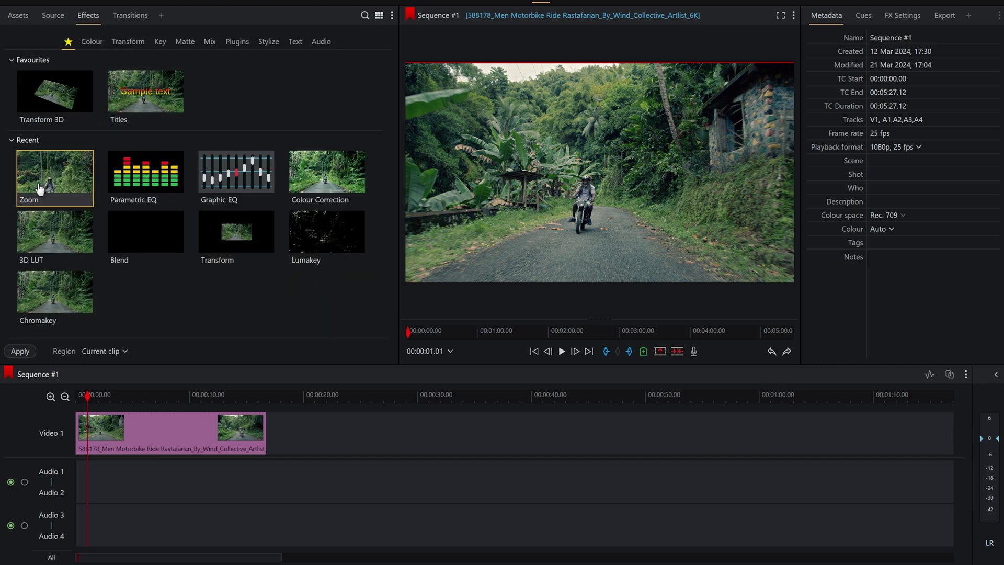
pyautogui.moveTo(46, 181); pyautogui.dragTo(123, 426)
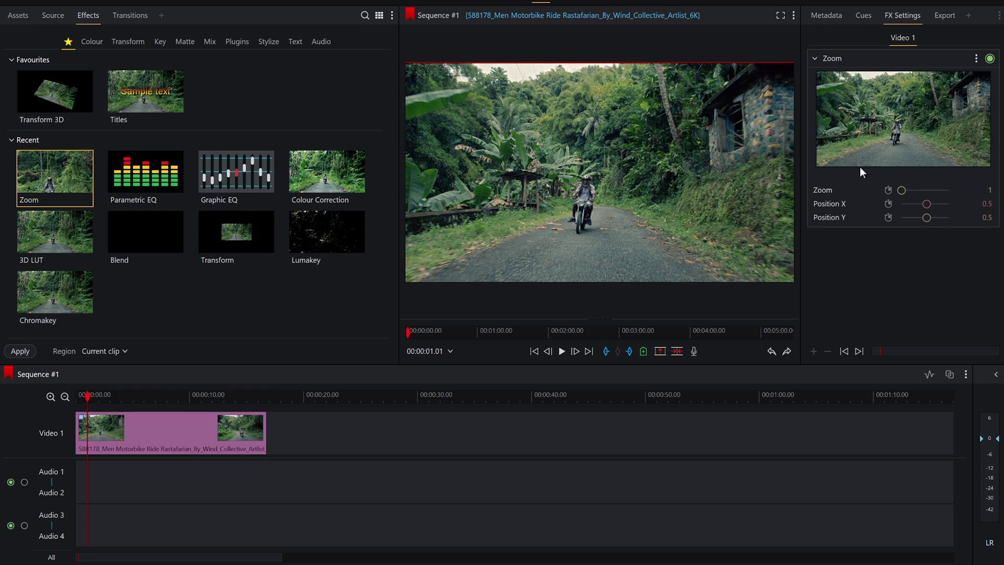
pyautogui.scroll(10, 904, 190)
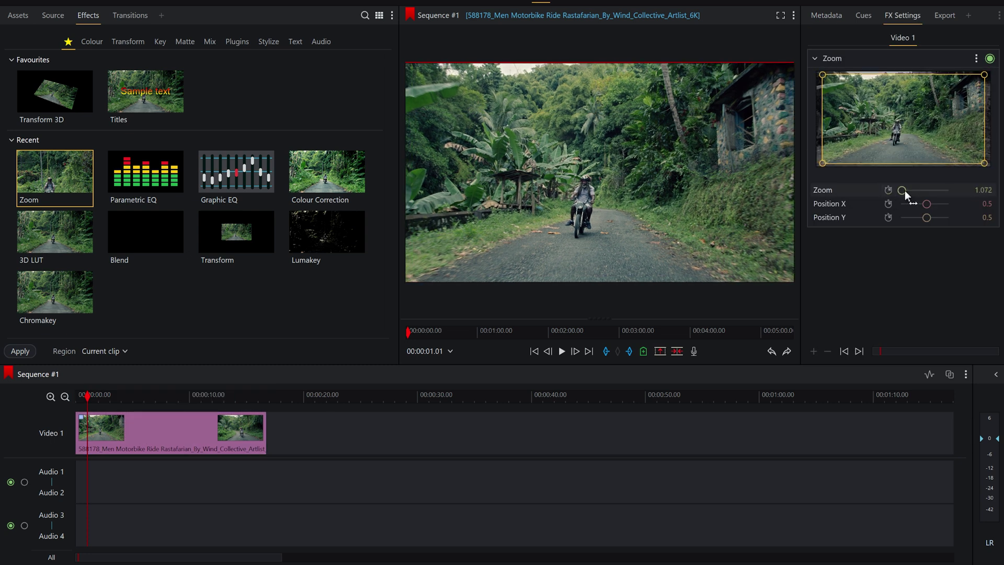
pyautogui.scroll(10, 904, 190)
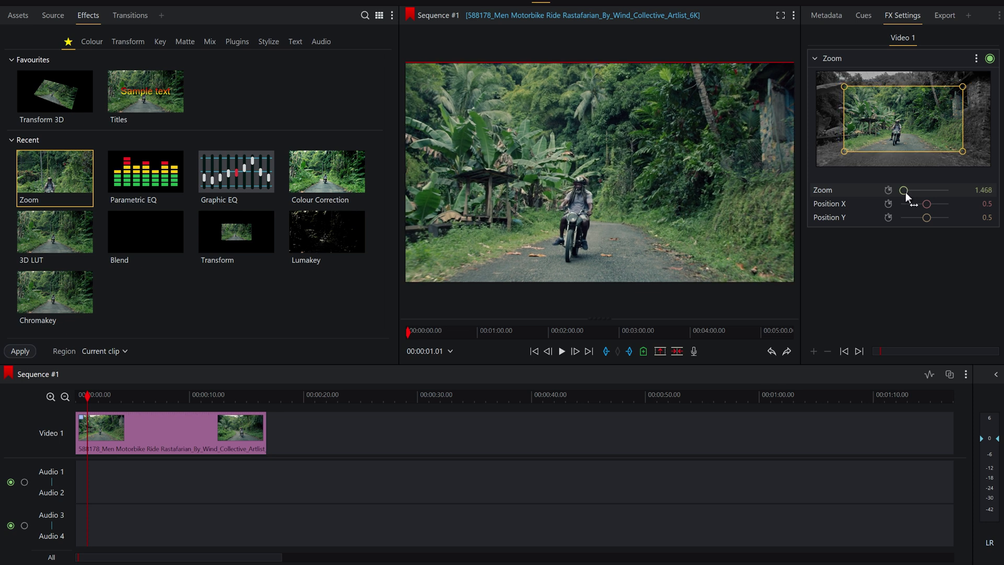
pyautogui.scroll(7, 905, 189)
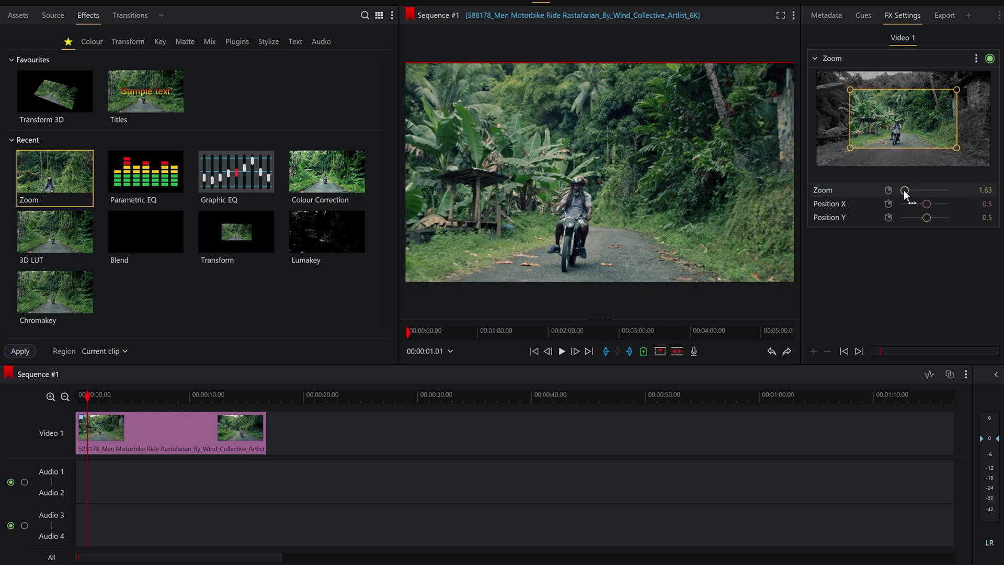
pyautogui.scroll(5, 903, 190)
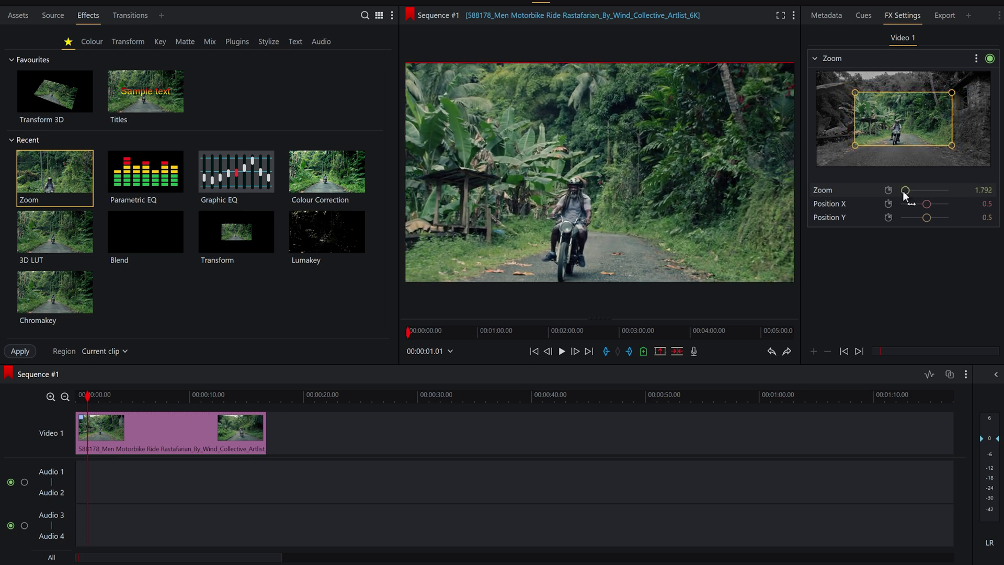
pyautogui.scroll(2, 903, 190)
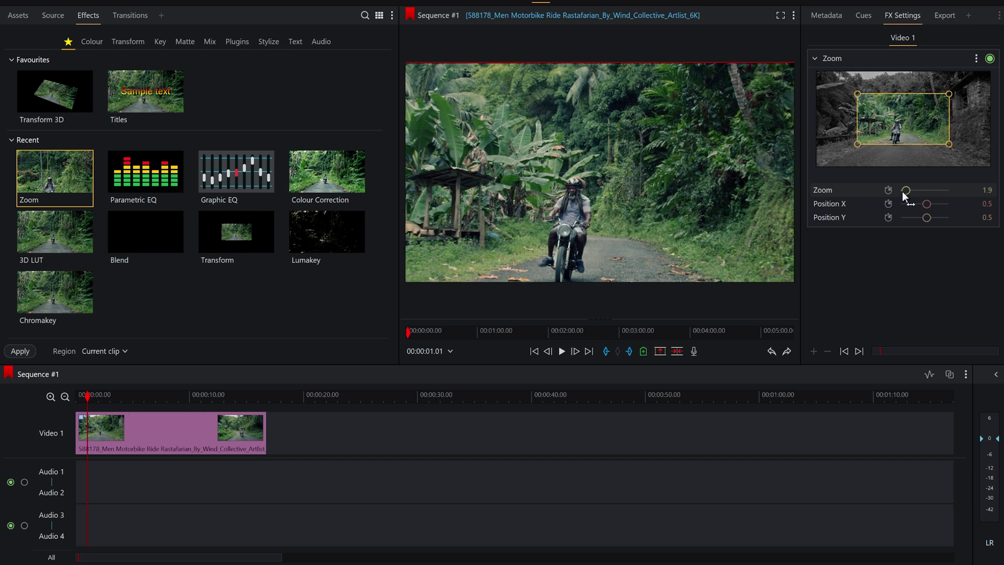
pyautogui.scroll(-1, 927, 207)
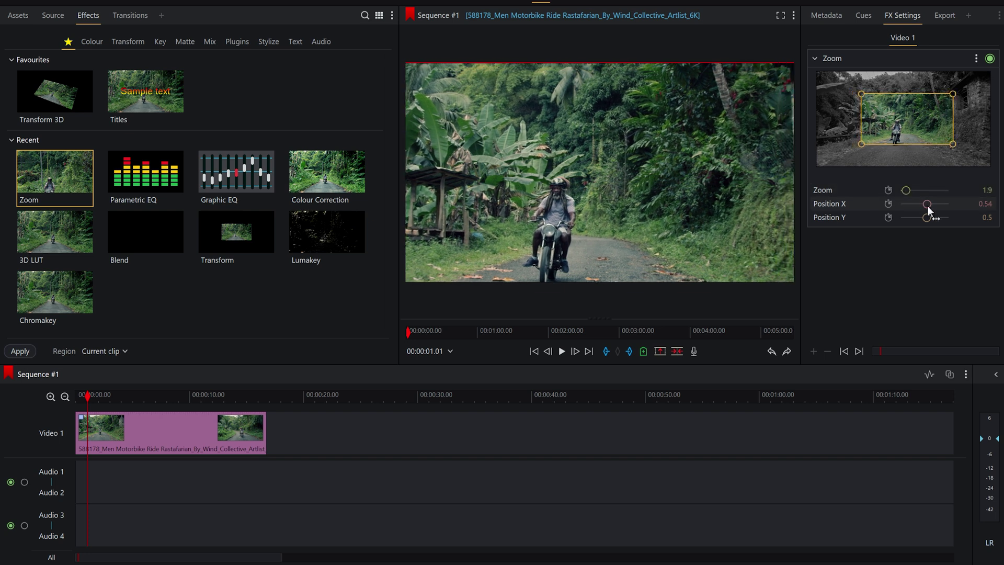
pyautogui.scroll(-2, 928, 207)
pyautogui.scroll(12, 926, 218)
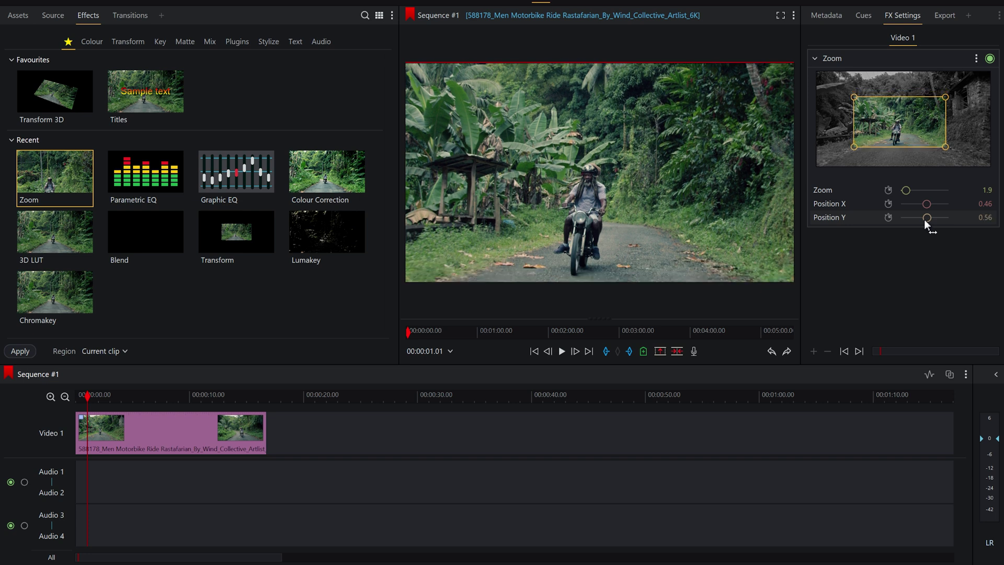
pyautogui.moveTo(902, 135); pyautogui.dragTo(888, 144)
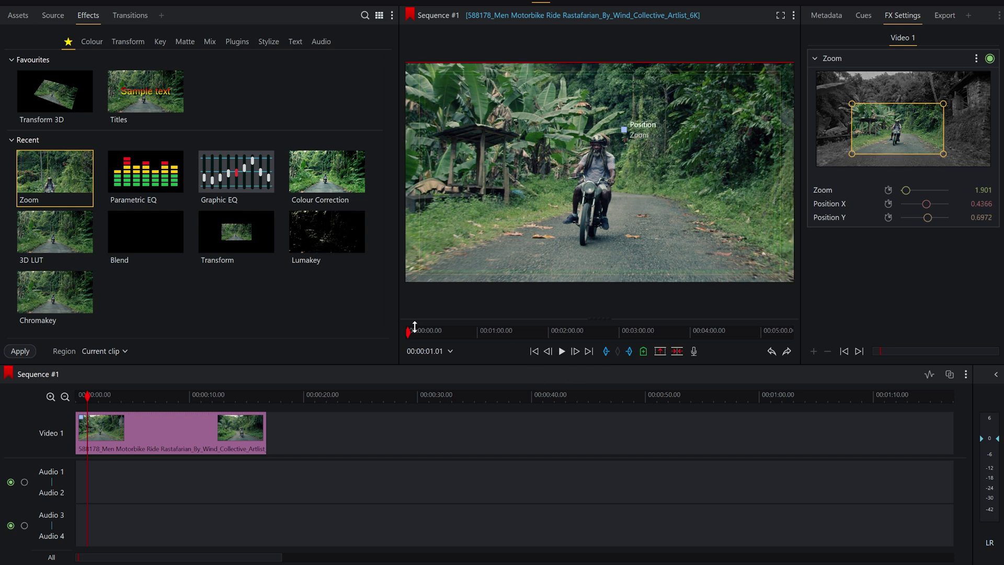
# Play from the start, toggling the Zoom effect off and on to compare against the wide shot
pyautogui.press('Home')
pyautogui.press('space')
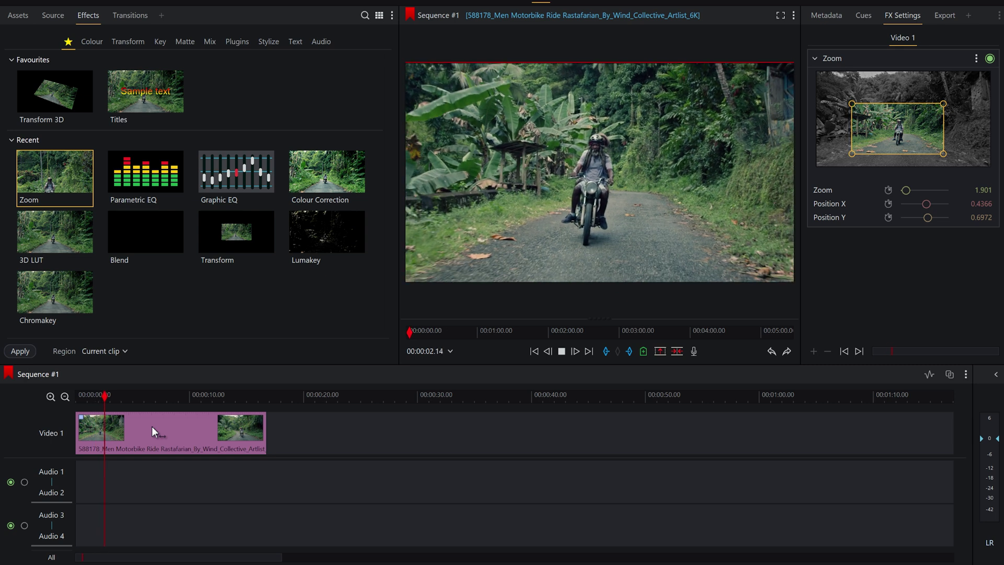
pyautogui.click(988, 60)
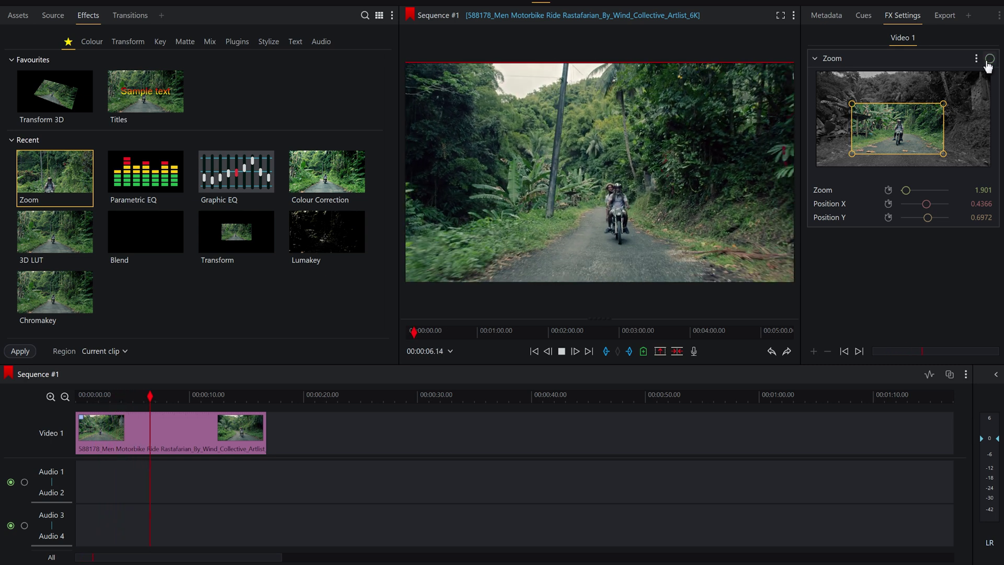
pyautogui.click(987, 61)
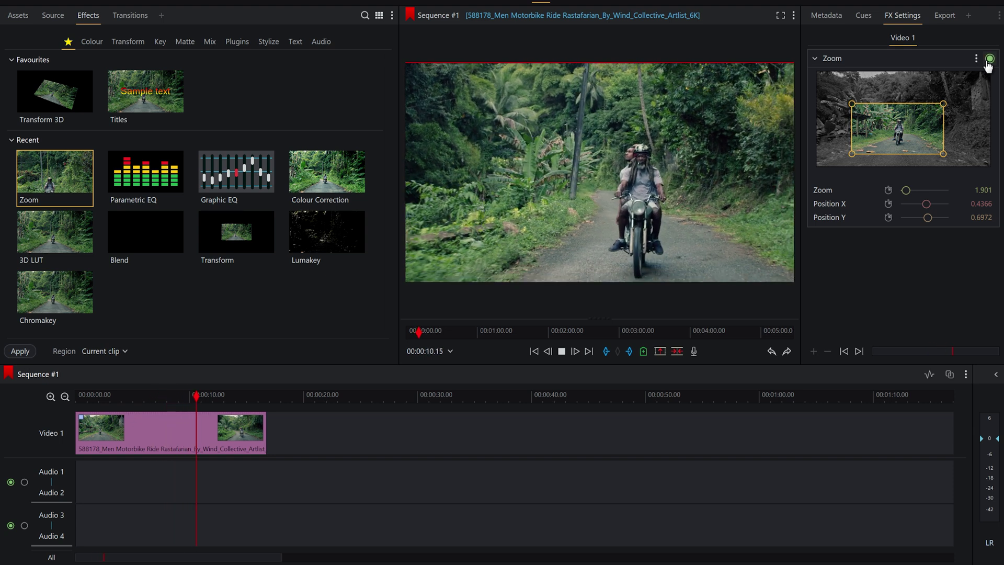
pyautogui.moveTo(619, 205)
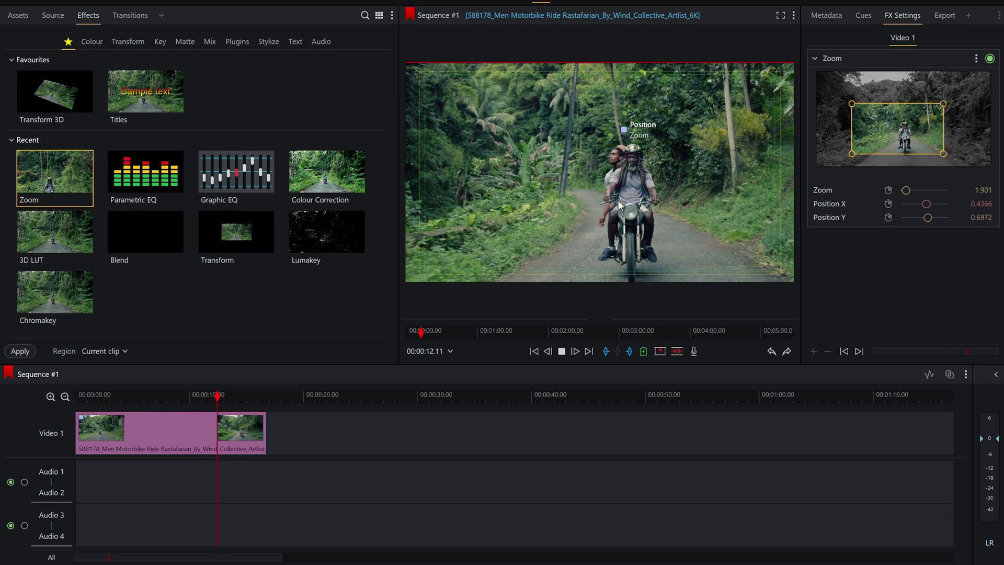
pyautogui.press('space')
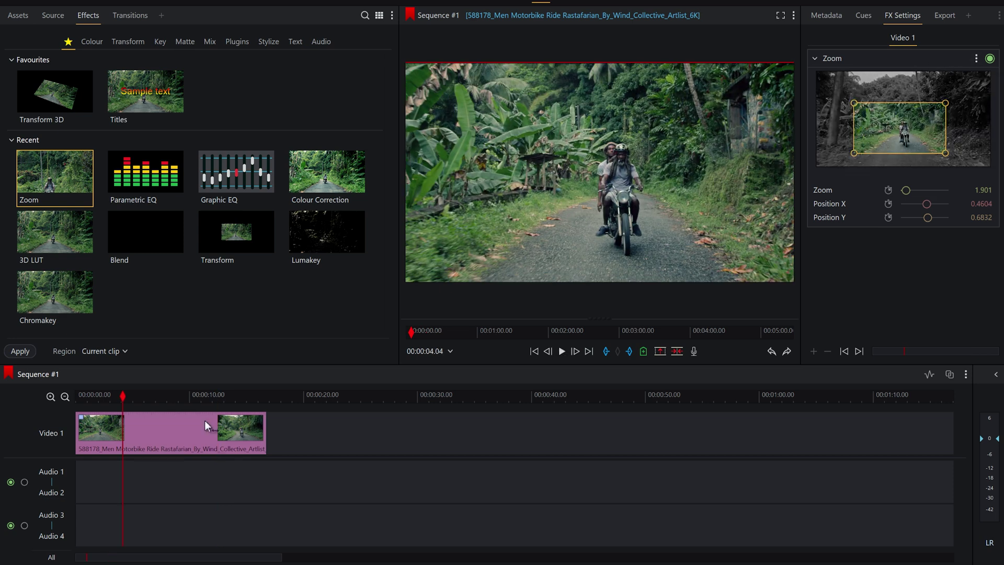
# Replace Zoom with Transform 3D set to Position Z -1.428 and Position Y 0.62
pyautogui.click(975, 58)
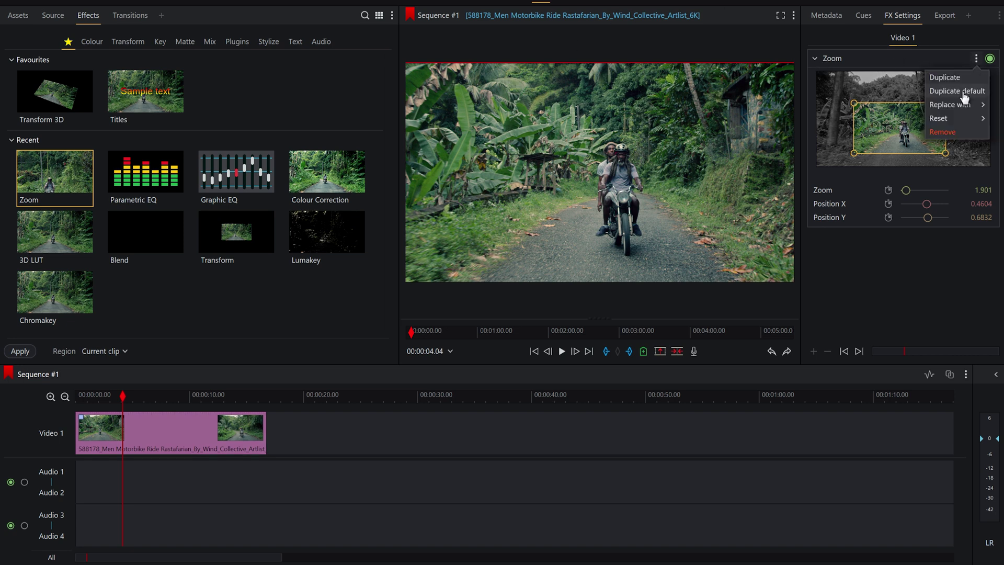
pyautogui.click(949, 135)
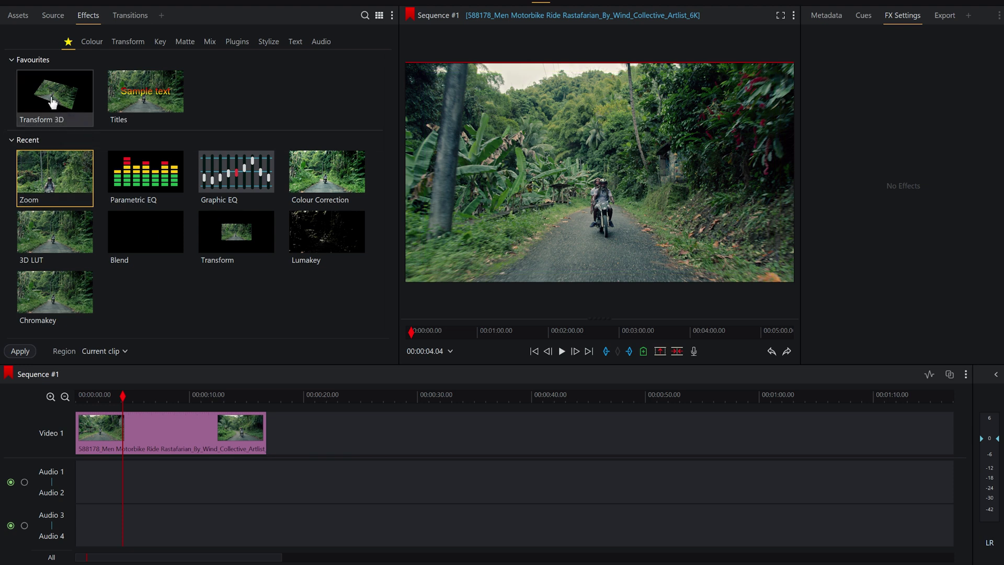
pyautogui.moveTo(52, 98); pyautogui.dragTo(139, 430)
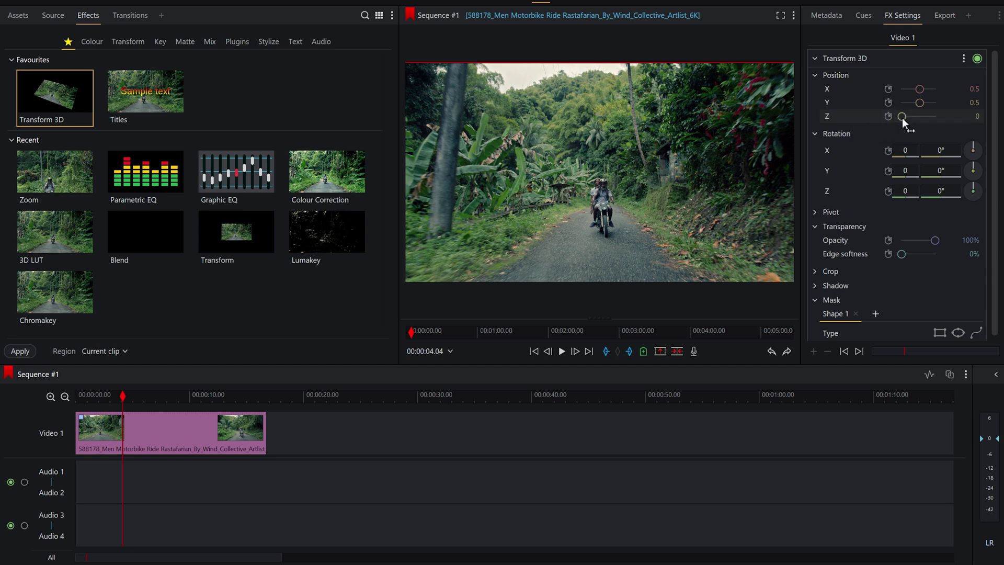
pyautogui.moveTo(904, 120)
pyautogui.mouseDown()
pyautogui.moveTo(921, 105)
pyautogui.moveTo(901, 115)
pyautogui.mouseUp()
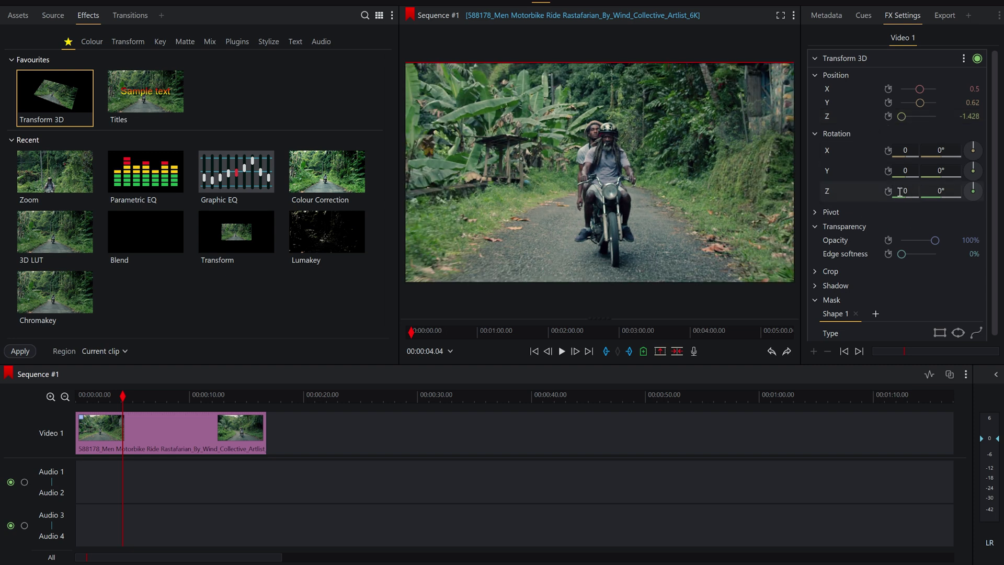
# Tilt the close-up 25° on Rotation Z and refine it to Position Y 0.64, Z -1.632
pyautogui.scroll(10, 941, 190)
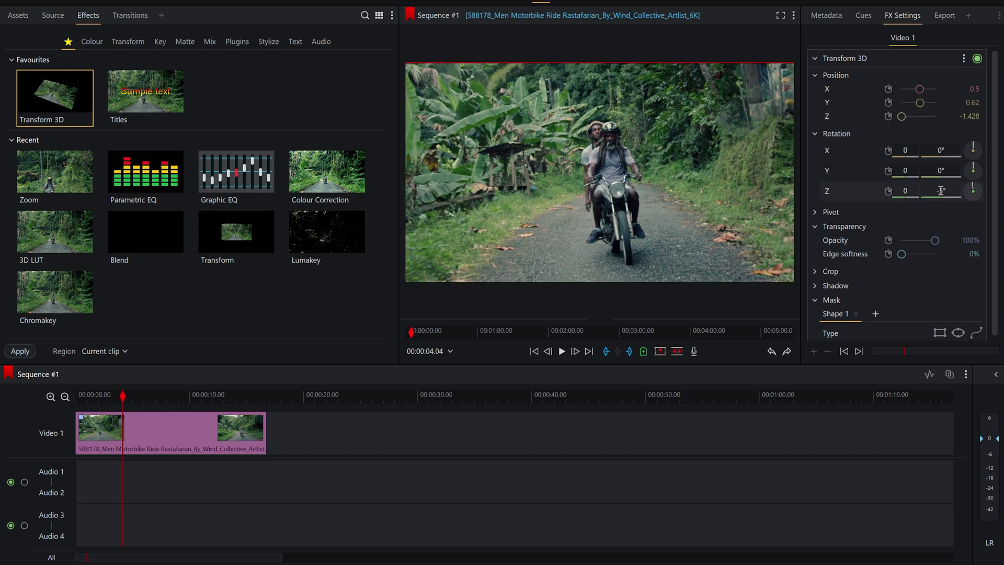
pyautogui.scroll(15, 941, 190)
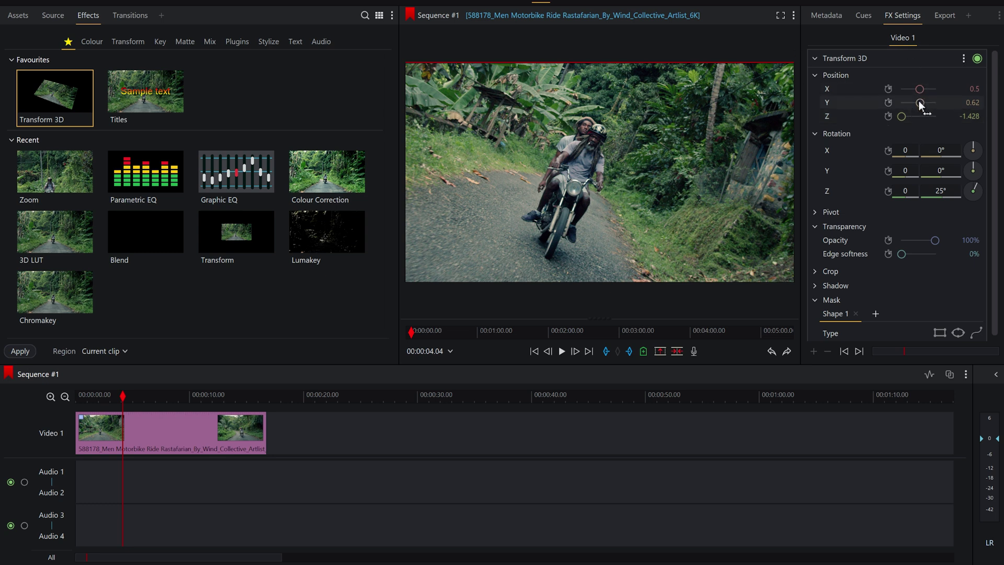
pyautogui.scroll(2, 915, 101)
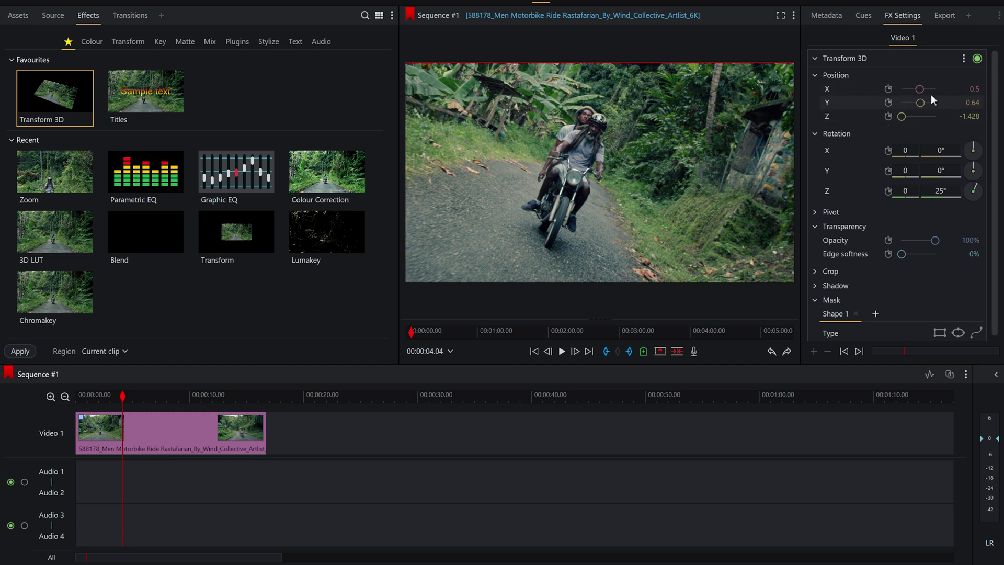
pyautogui.click(977, 58)
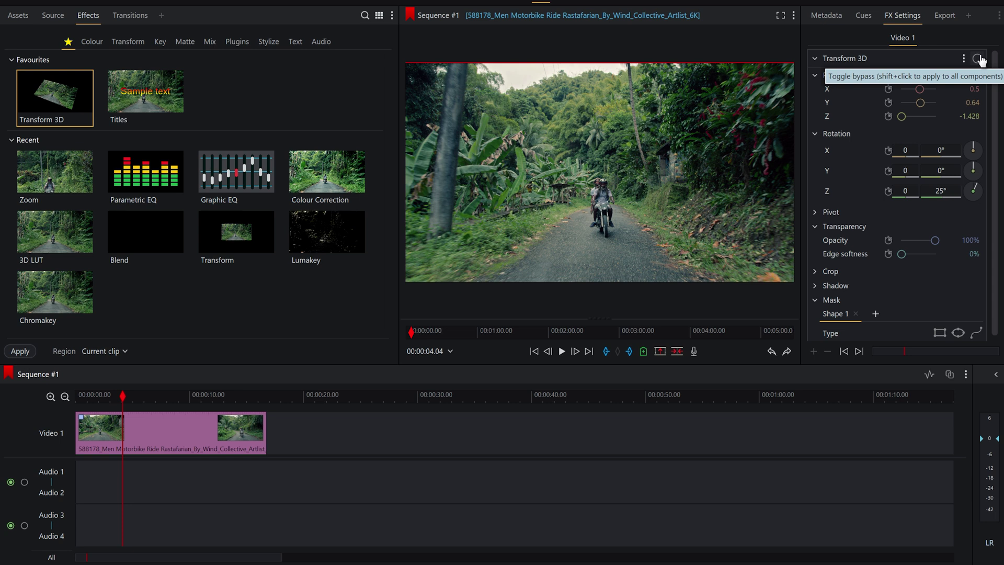
pyautogui.click(978, 59)
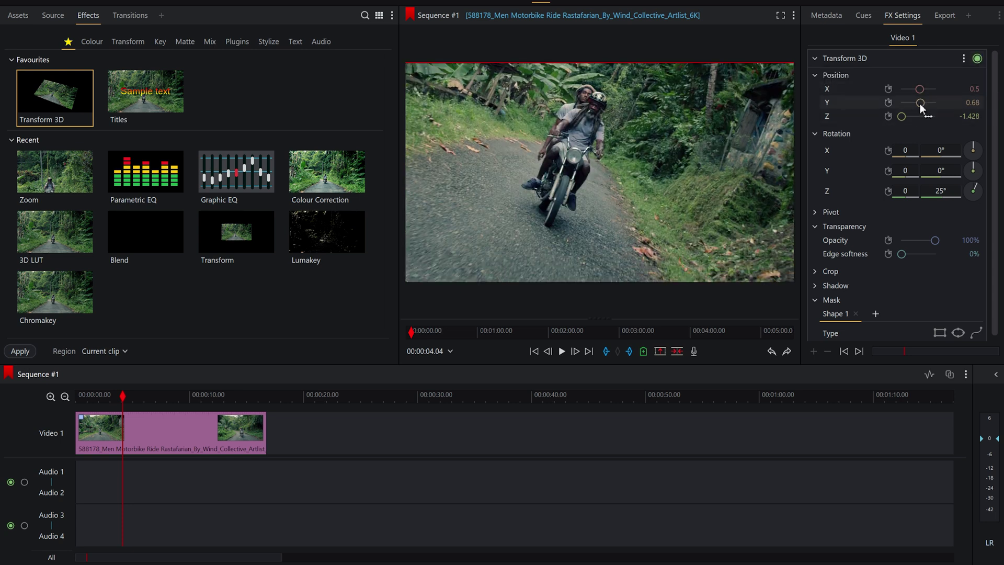
pyautogui.moveTo(918, 88); pyautogui.dragTo(916, 89)
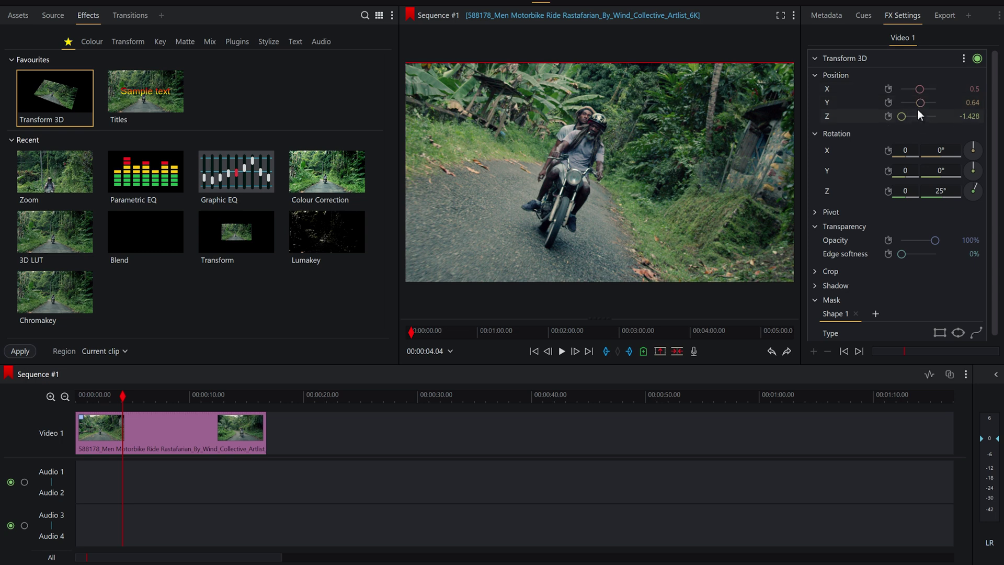
pyautogui.scroll(-5, 901, 115)
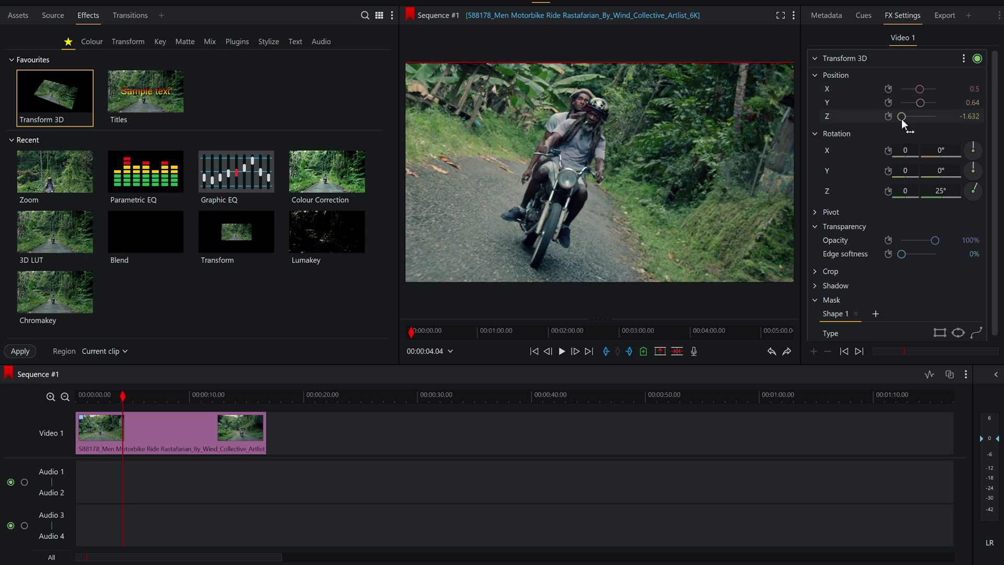
pyautogui.click(80, 396)
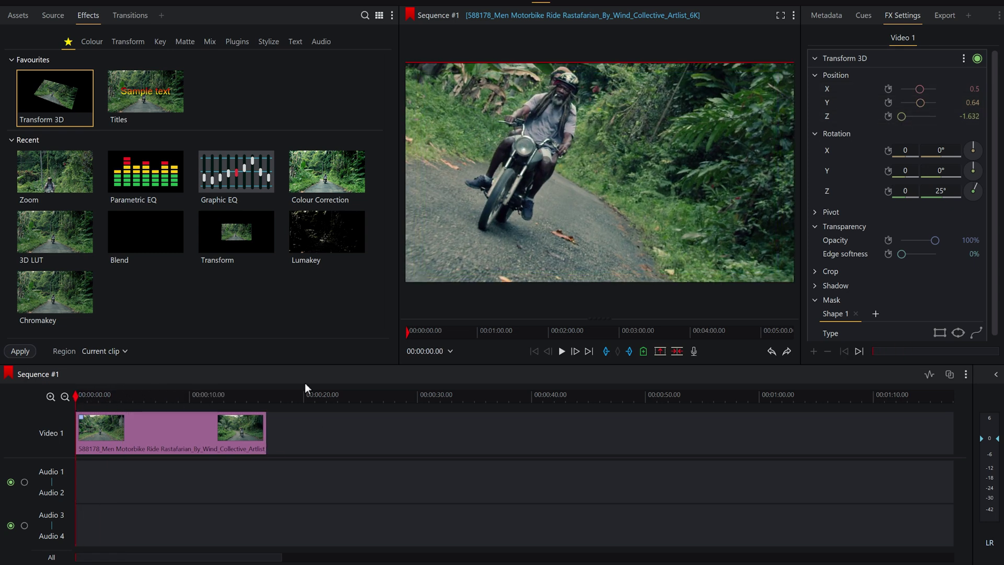
# Raise Transform 3D Position Y to 0.7 and park the playhead at 00:00:07.23
pyautogui.press('space')
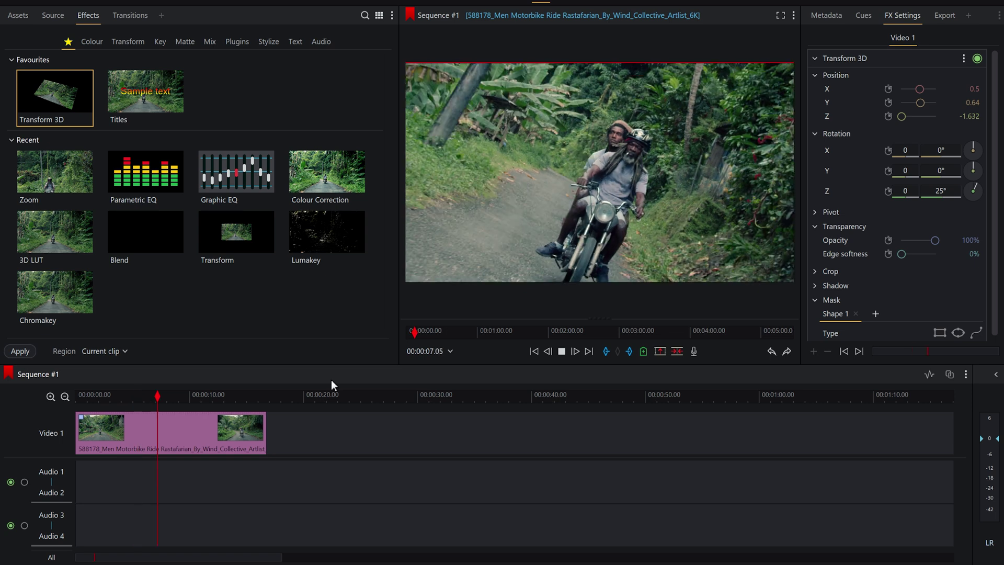
pyautogui.press('space')
pyautogui.click(922, 103)
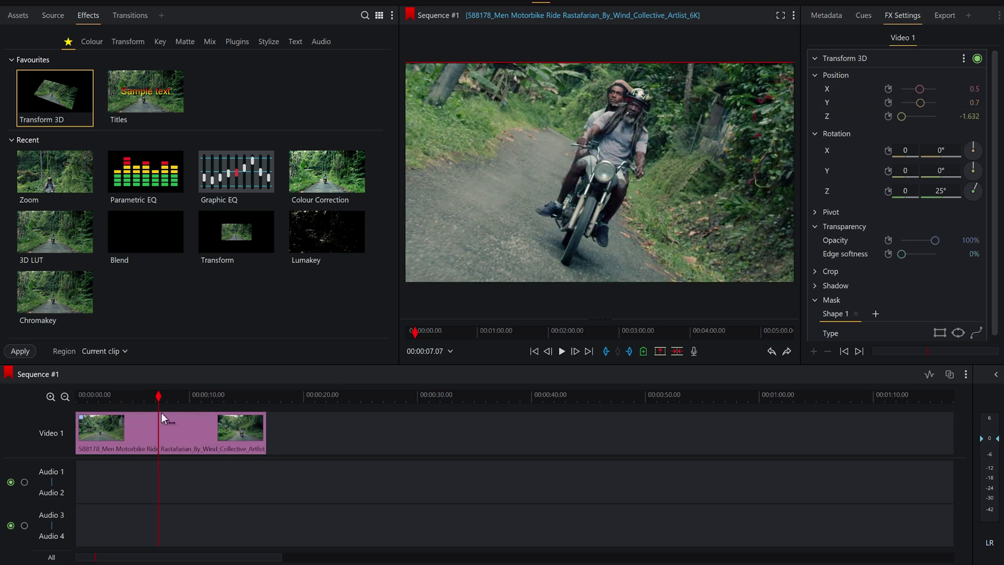
pyautogui.click(121, 393)
pyautogui.press('space')
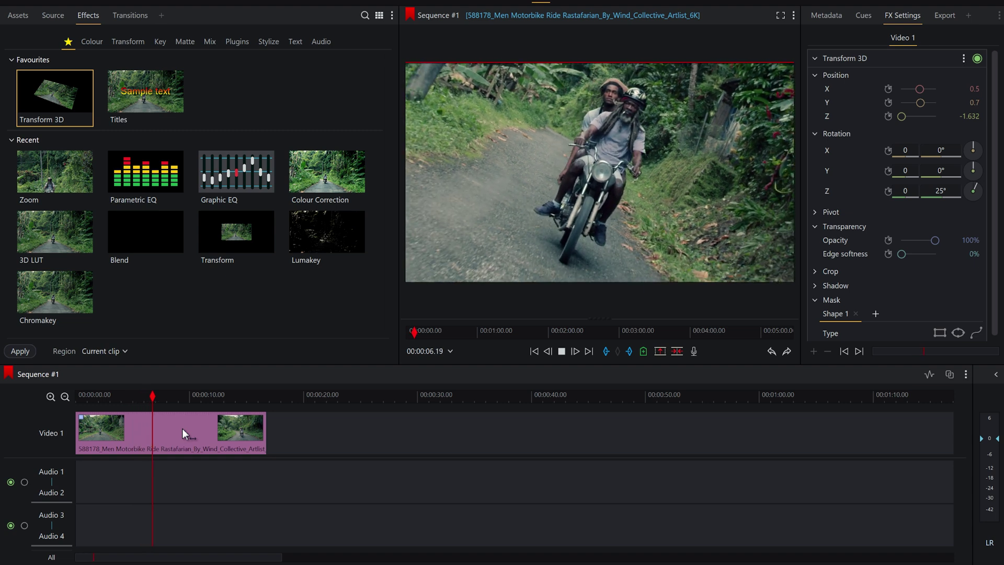
pyautogui.press('space')
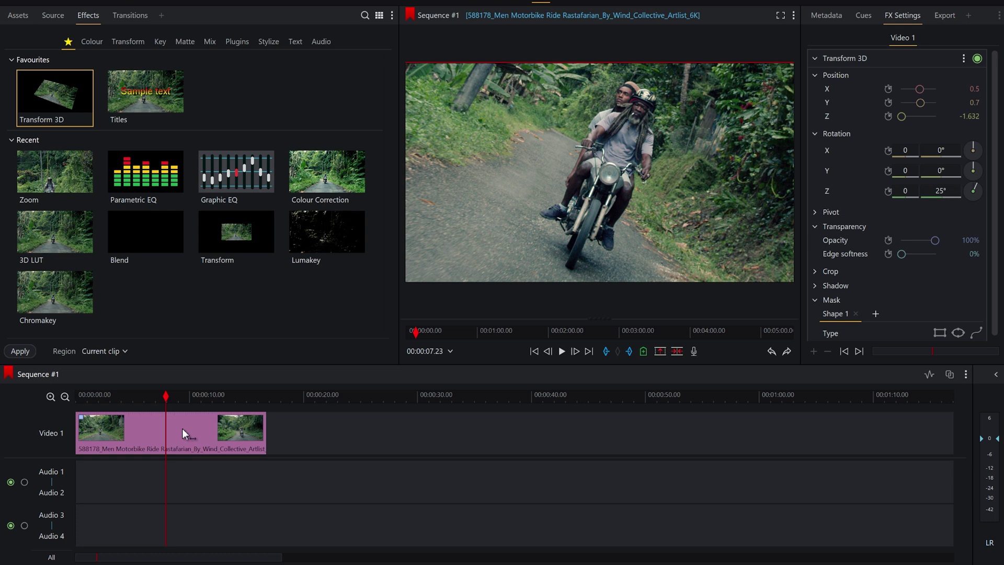
# Split the clip at 00:00:07.23 and remove Transform 3D from the second piece
pyautogui.press('c')
pyautogui.click(182, 428)
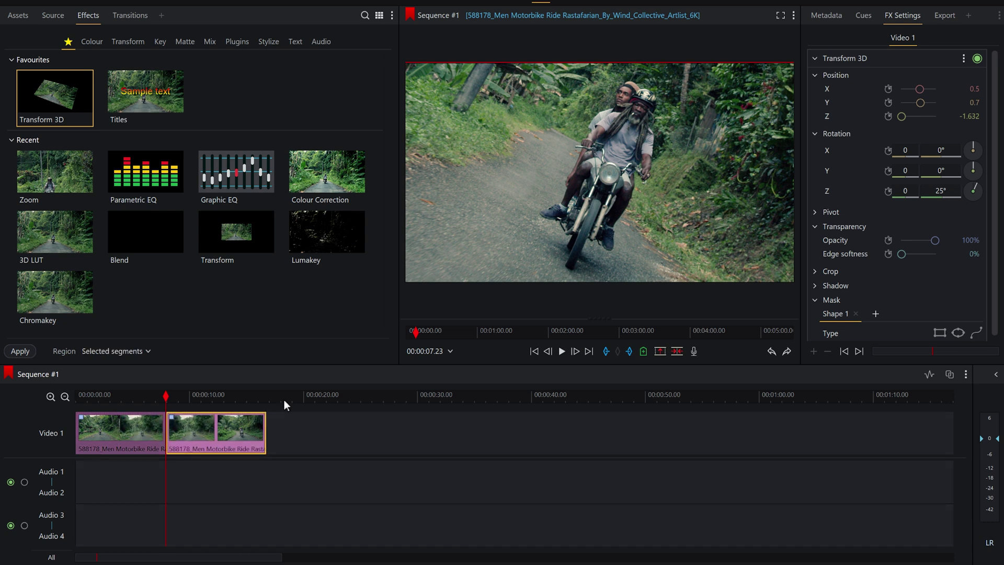
pyautogui.click(963, 58)
pyautogui.click(941, 127)
pyautogui.click(309, 516)
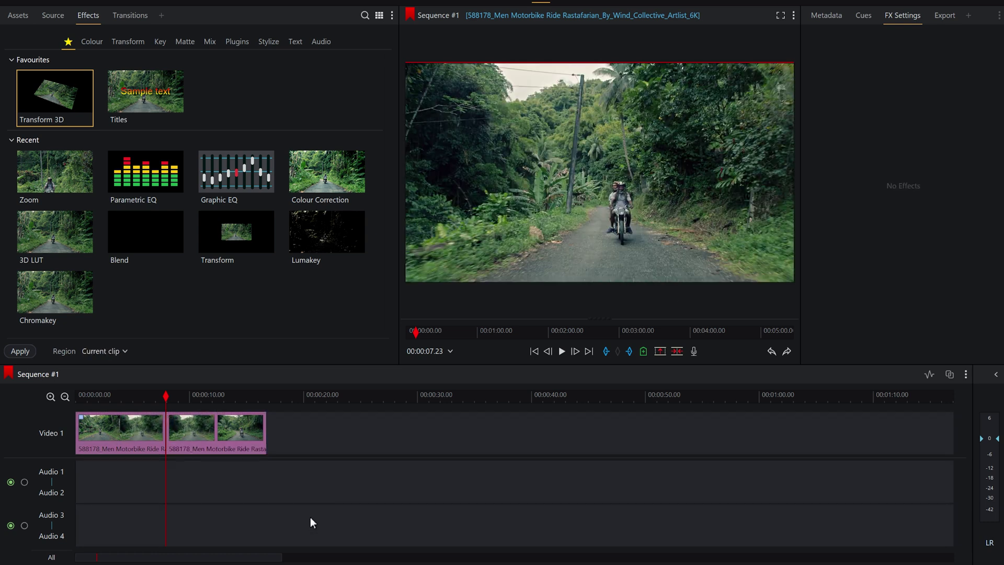
pyautogui.click(142, 394)
# Review the cut between shots, then undo the split on Video 1
pyautogui.press('space')
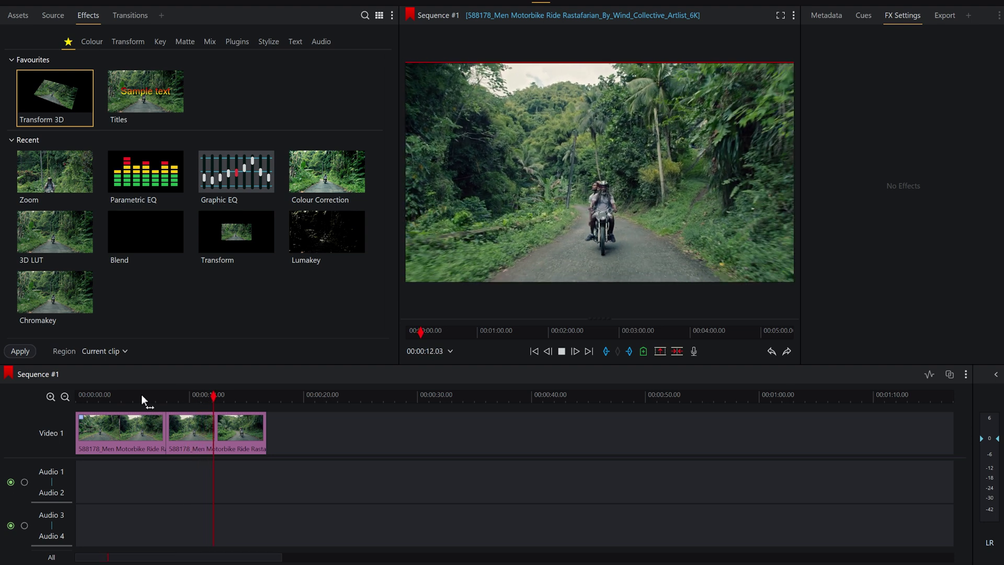
pyautogui.press('space')
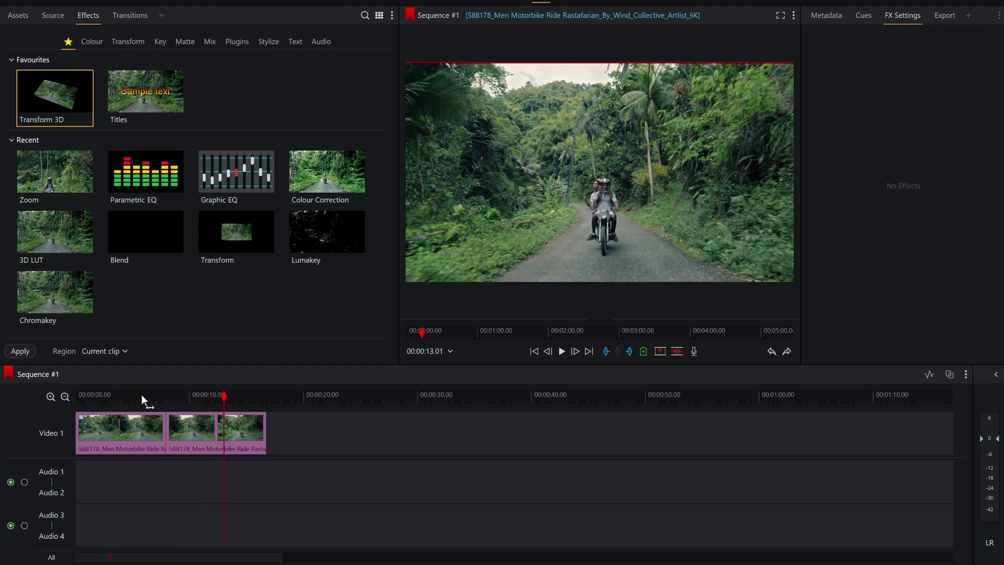
pyautogui.click(204, 433)
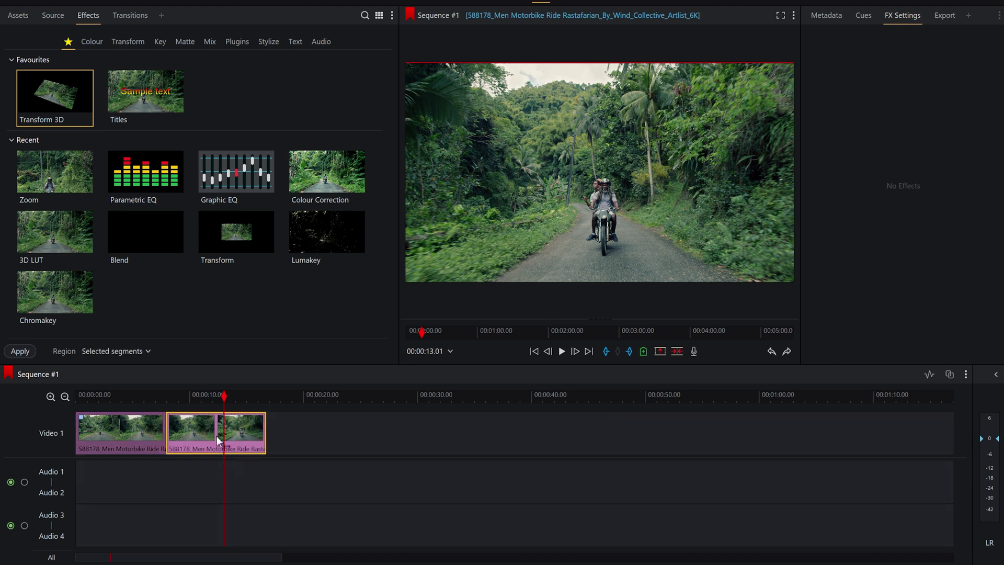
pyautogui.hotkey('ctrl', 'z')
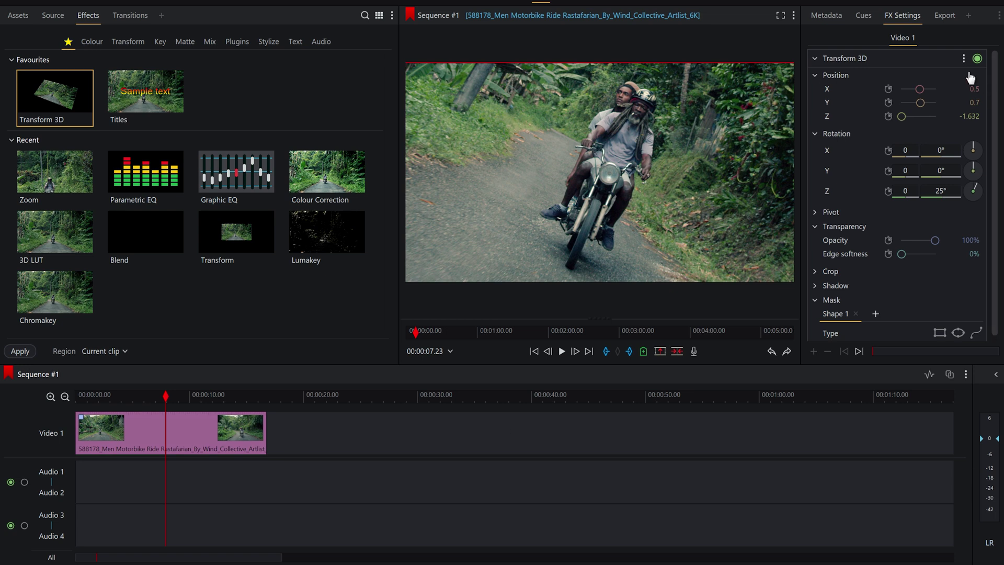
# Move Transform 3D from the clip onto a new Effects 1 track spanning the whole clip
pyautogui.click(963, 58)
pyautogui.click(939, 131)
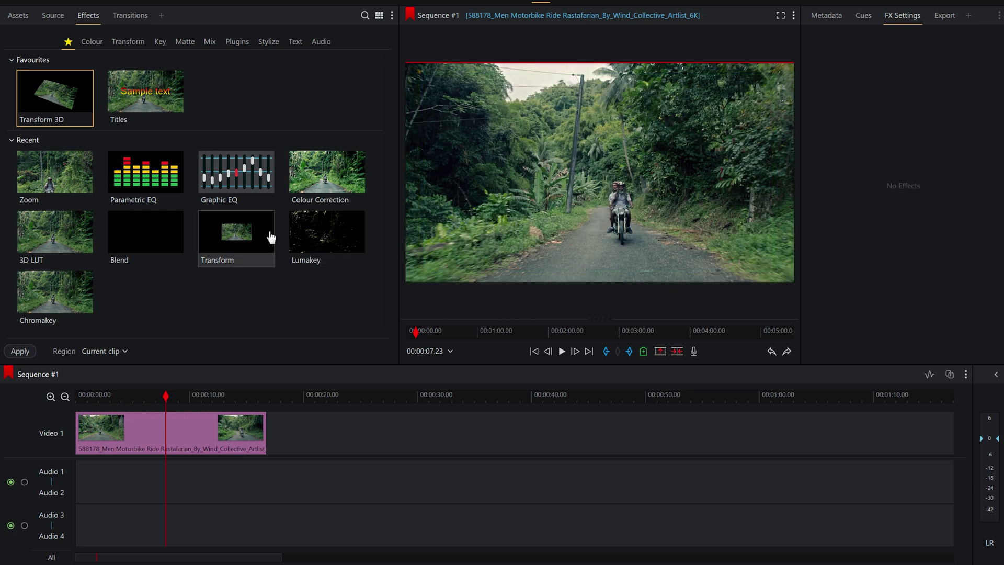
pyautogui.moveTo(38, 99); pyautogui.dragTo(289, 434)
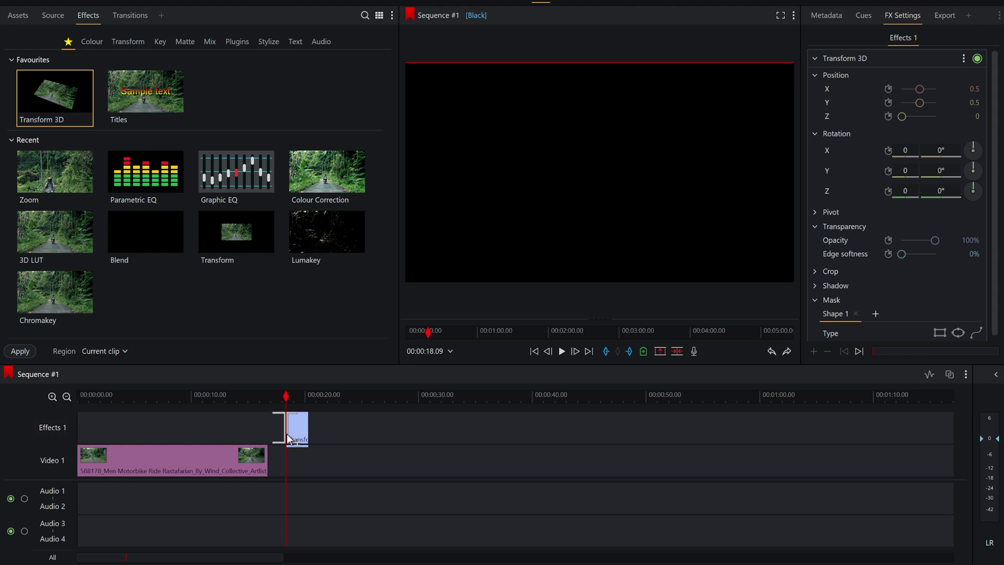
pyautogui.moveTo(288, 436); pyautogui.dragTo(128, 428)
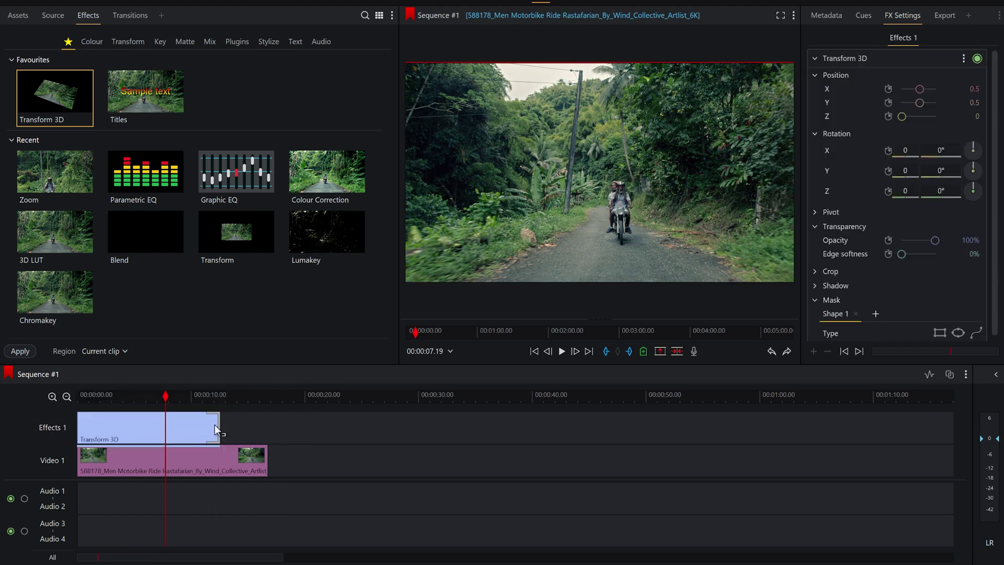
pyautogui.moveTo(214, 425); pyautogui.dragTo(267, 426)
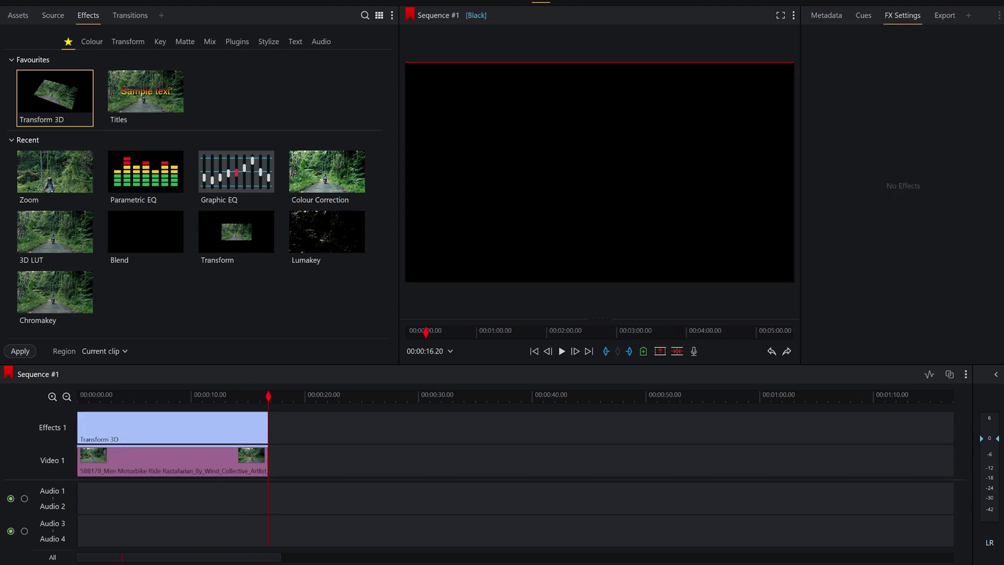
# Set Transform 3D Position Z to -1.428, Rotation Z to 20° and Position Y to 0.68
pyautogui.click(164, 393)
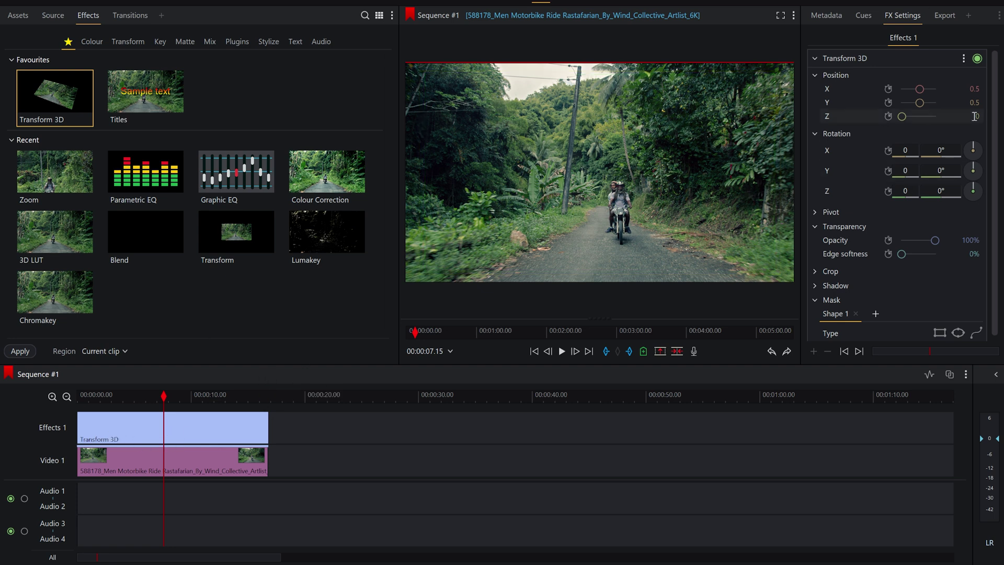
pyautogui.moveTo(901, 116); pyautogui.dragTo(903, 120)
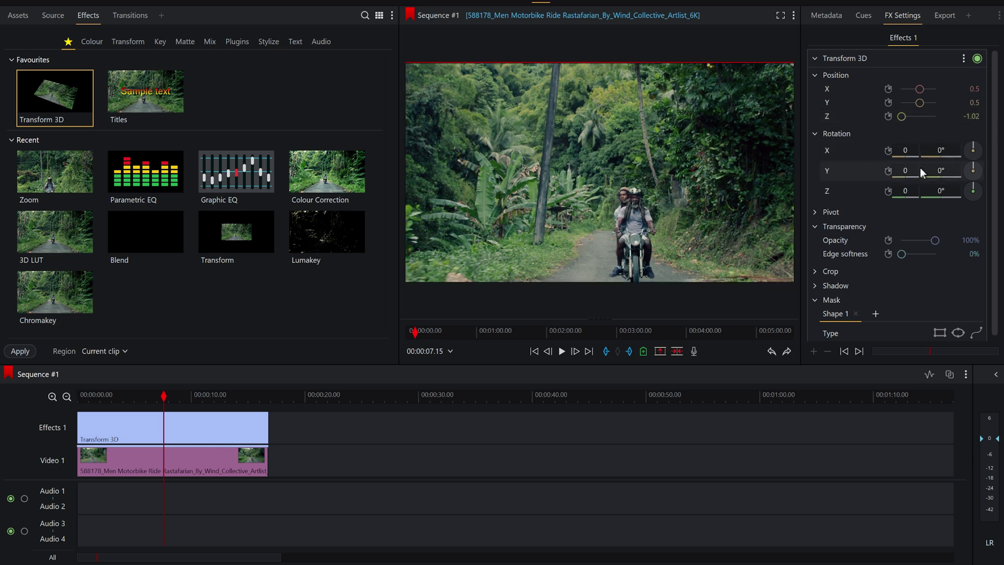
pyautogui.moveTo(938, 191); pyautogui.dragTo(937, 190)
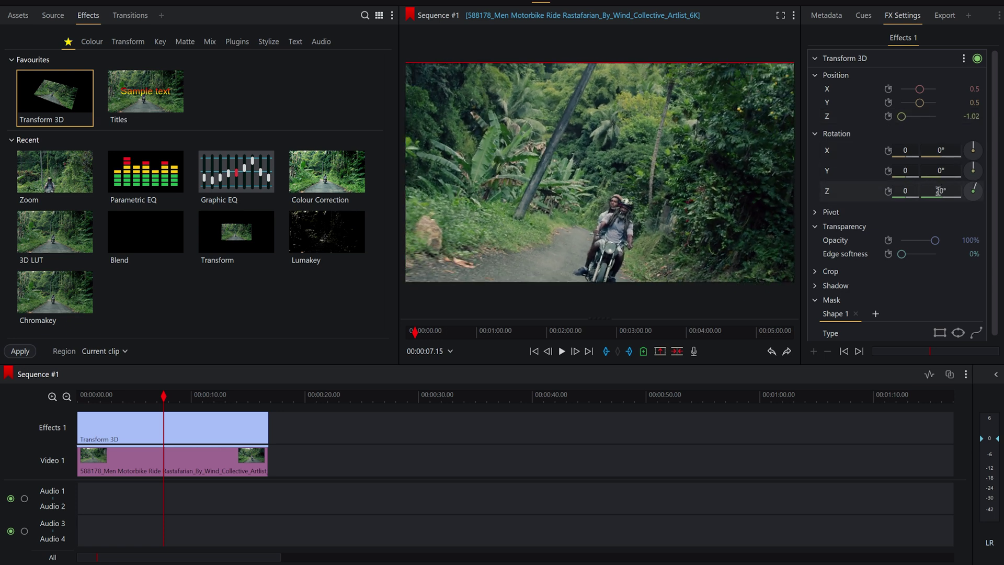
pyautogui.moveTo(918, 102)
pyautogui.mouseDown()
pyautogui.moveTo(907, 117)
pyautogui.moveTo(918, 105)
pyautogui.mouseUp()
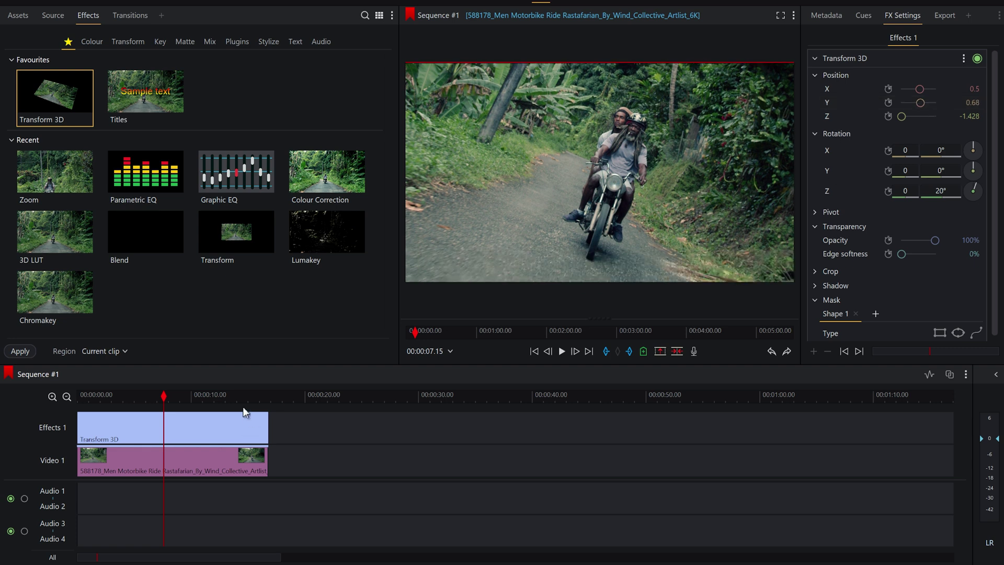
pyautogui.moveTo(189, 389); pyautogui.dragTo(178, 390)
# Slide the Transform 3D clip to start at 00:00:07.14 and trim its end to the video's end
pyautogui.click(84, 433)
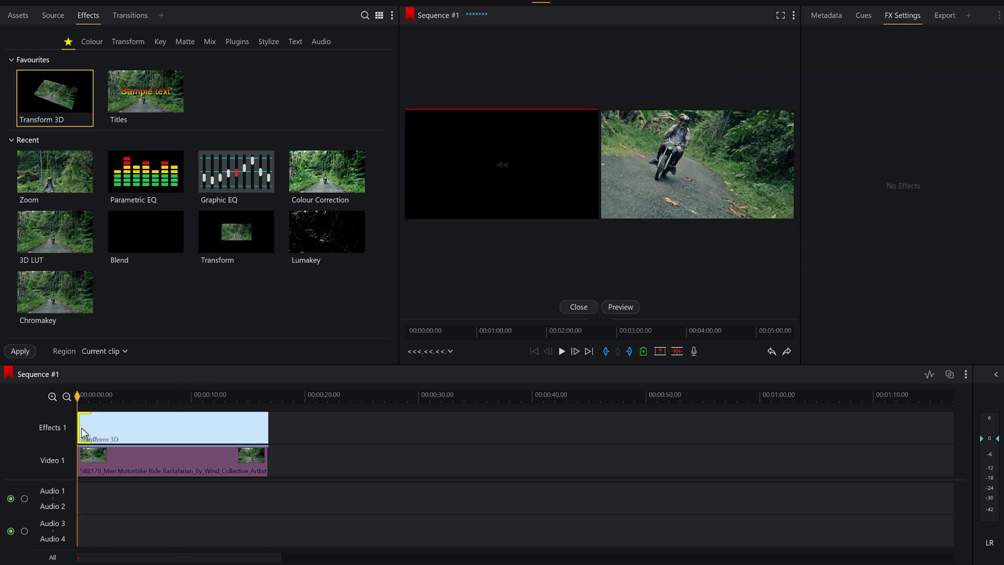
pyautogui.click(126, 413)
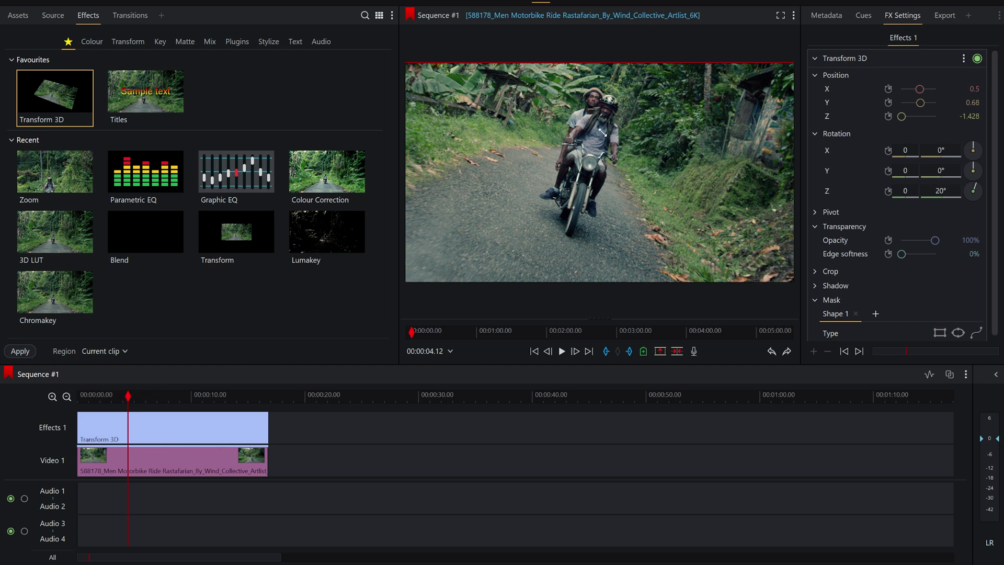
pyautogui.moveTo(165, 425); pyautogui.dragTo(219, 428)
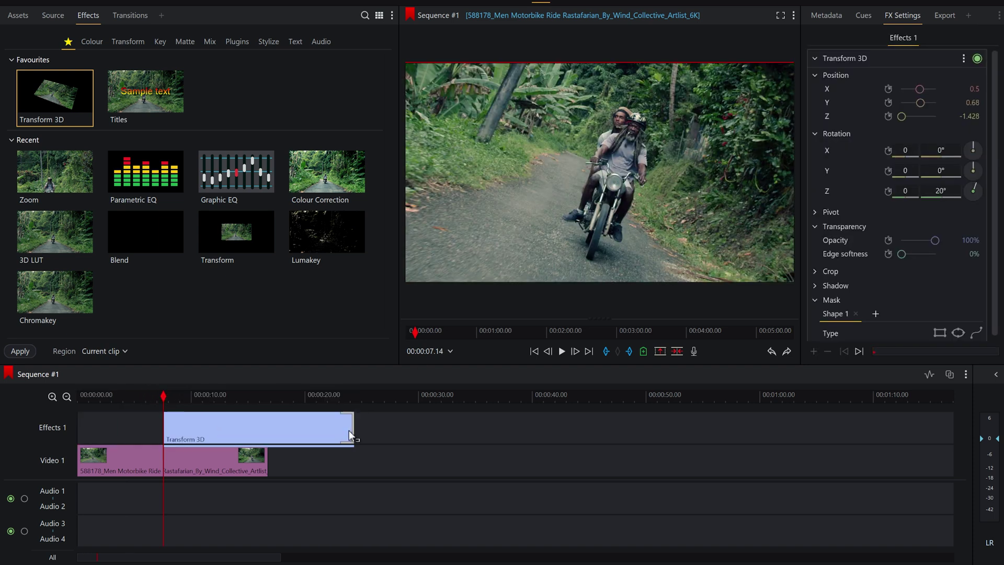
pyautogui.moveTo(353, 437); pyautogui.dragTo(266, 437)
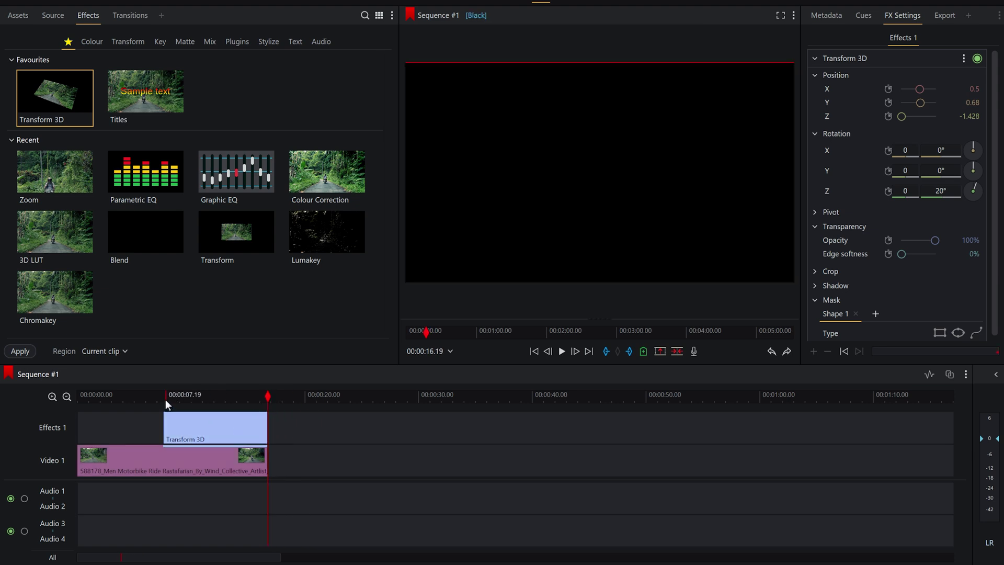
pyautogui.click(118, 395)
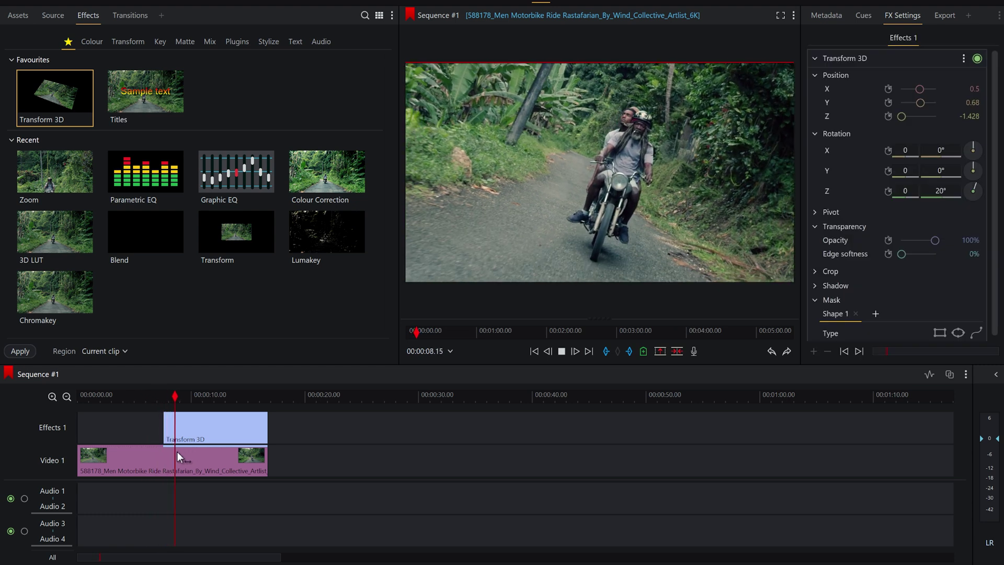
# Disable Video 1, slice the Effects 1 clip at the playhead and delete its middle piece
pyautogui.press('space')
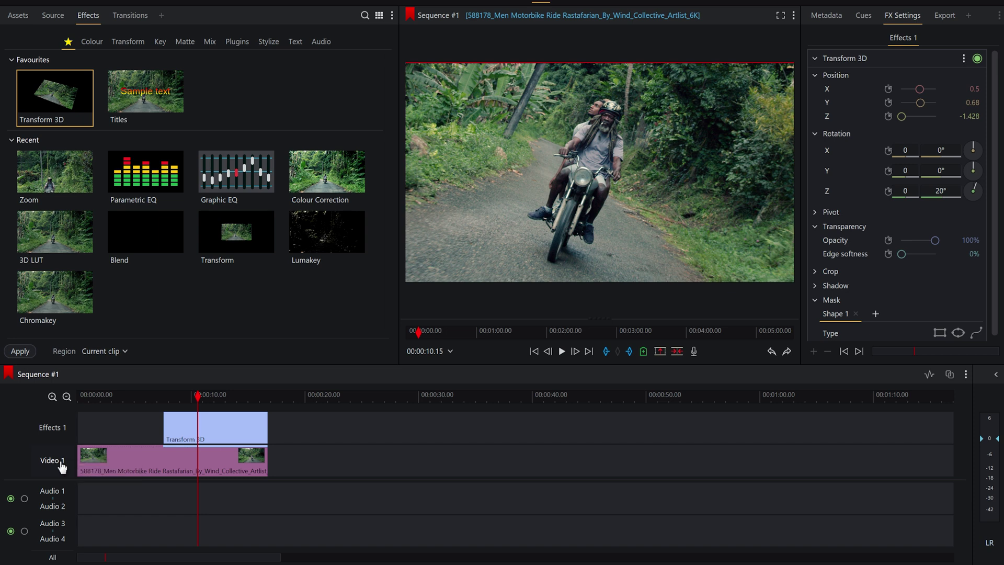
pyautogui.click(50, 462)
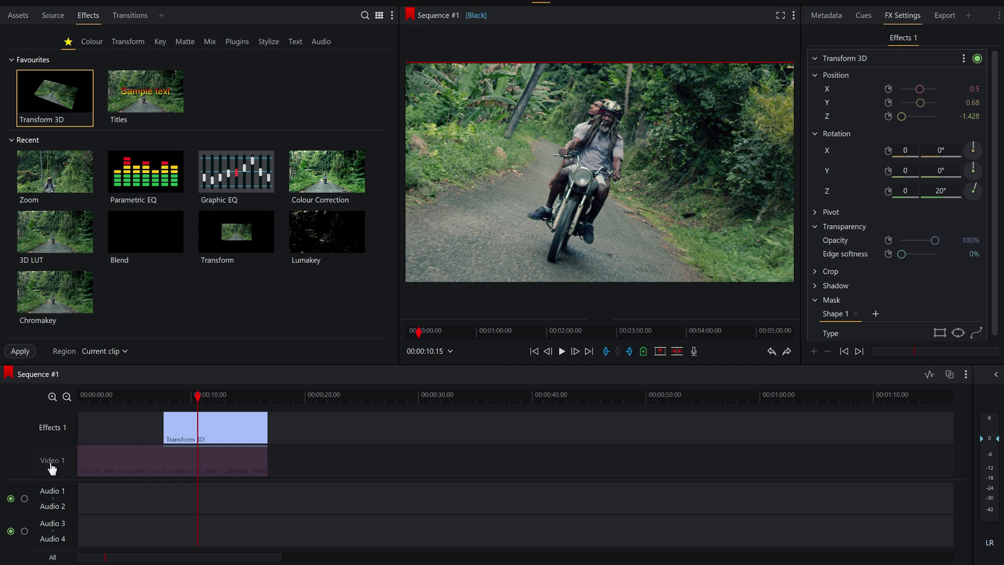
pyautogui.click(180, 399)
pyautogui.moveTo(180, 400); pyautogui.dragTo(219, 400)
pyautogui.hotkey('ctrl', 'shift', 'd')
pyautogui.click(211, 422)
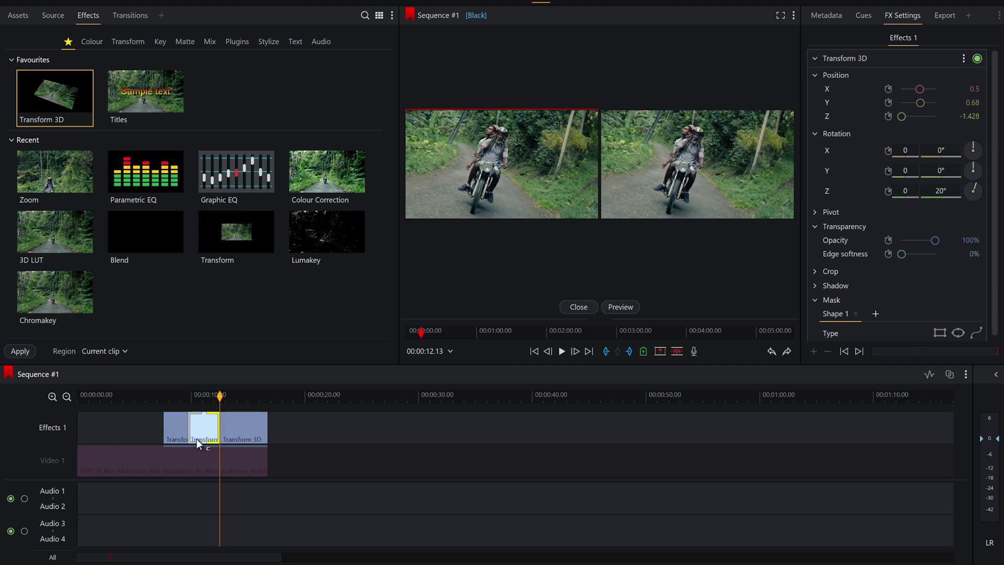
pyautogui.click(204, 435)
pyautogui.press('Delete')
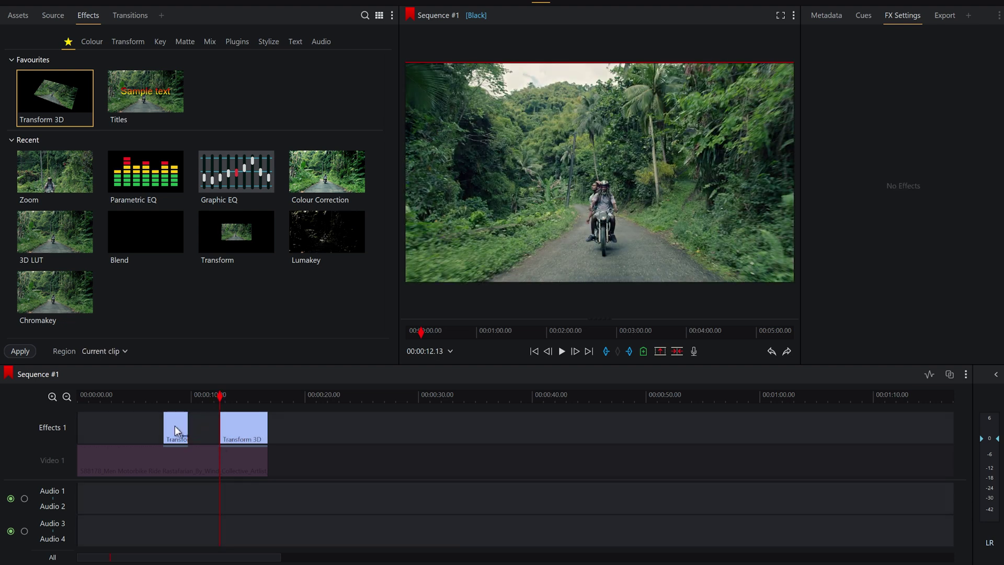
# Move the short effect pieces to around 4 and 13 seconds, then play from the start
pyautogui.moveTo(175, 426); pyautogui.dragTo(153, 437)
pyautogui.click(126, 400)
pyautogui.click(239, 400)
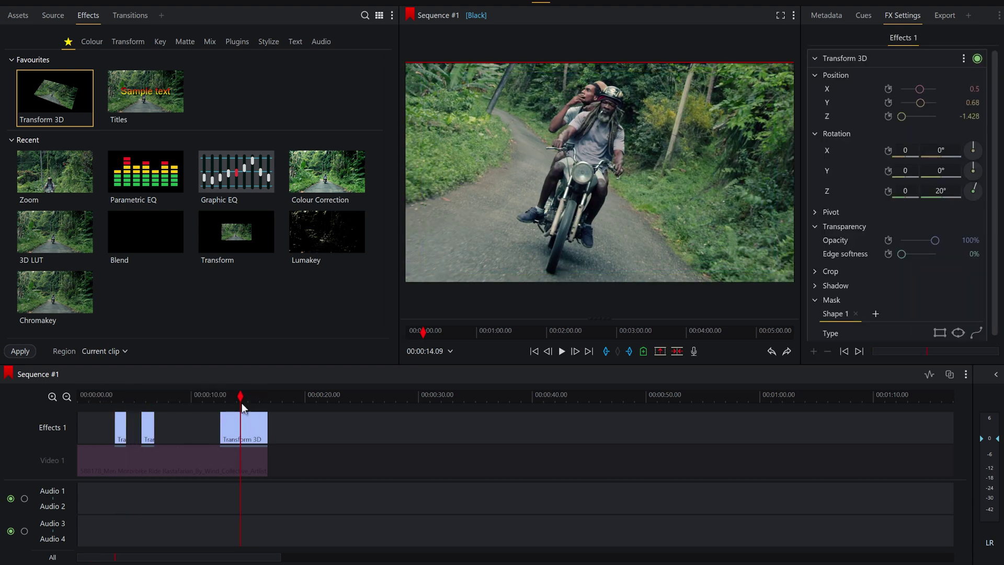
pyautogui.click(236, 395)
pyautogui.moveTo(228, 428); pyautogui.dragTo(194, 429)
pyautogui.click(61, 460)
pyautogui.moveTo(131, 396); pyautogui.dragTo(49, 404)
pyautogui.press('space')
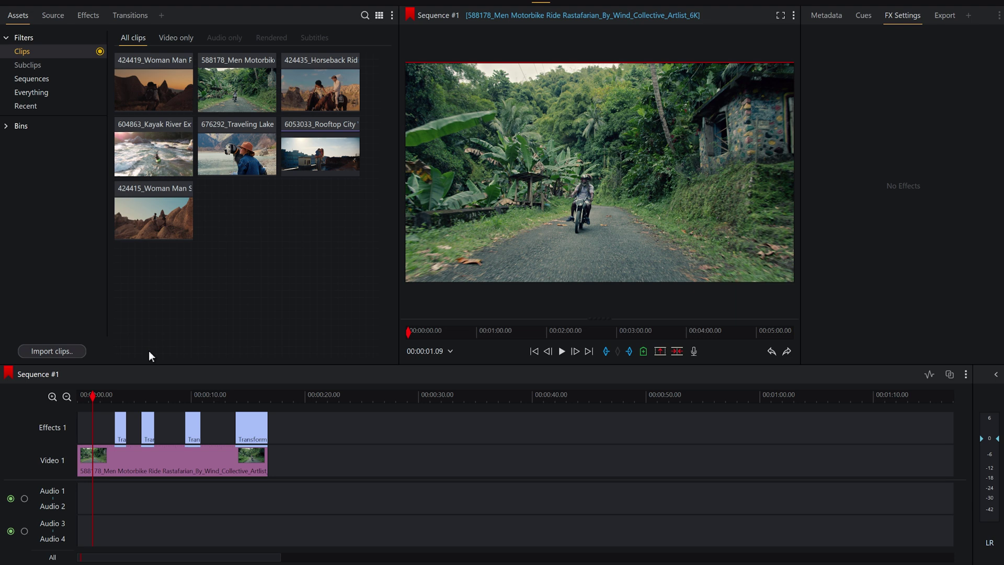
# Move the playhead to about 2 seconds to review the edited sequence
pyautogui.click(98, 396)
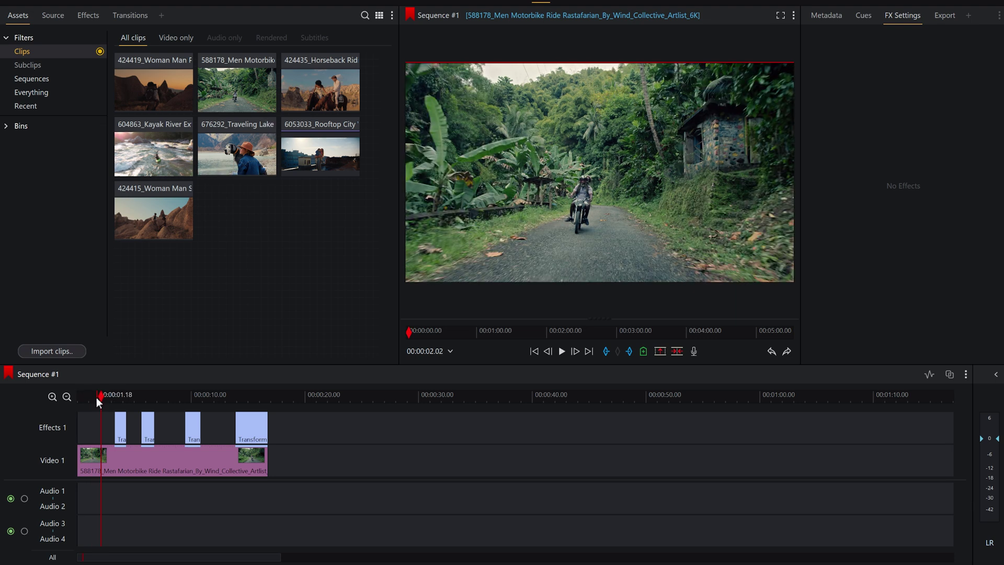